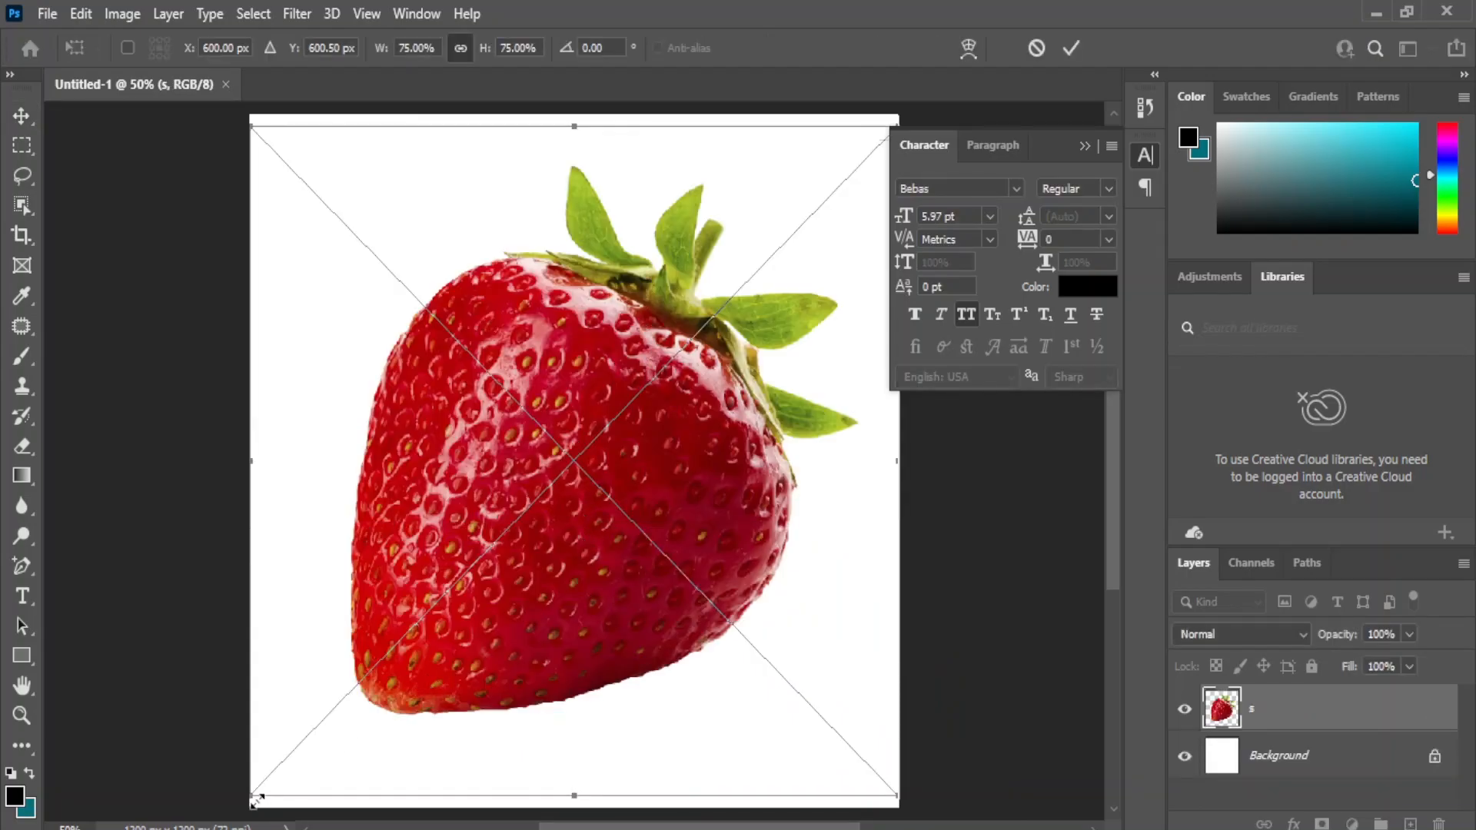
Scale the placed strawberry to about 65.6%, rotate it about -33.9° so its tip points down, and apply the transform.
{"action": "left_click_drag", "start_coordinate": [256, 785], "coordinate": [329, 707]}
{"action": "left_click_drag", "start_coordinate": [631, 354], "coordinate": [580, 363]}
{"action": "left_click_drag", "start_coordinate": [870, 766], "coordinate": [950, 519]}
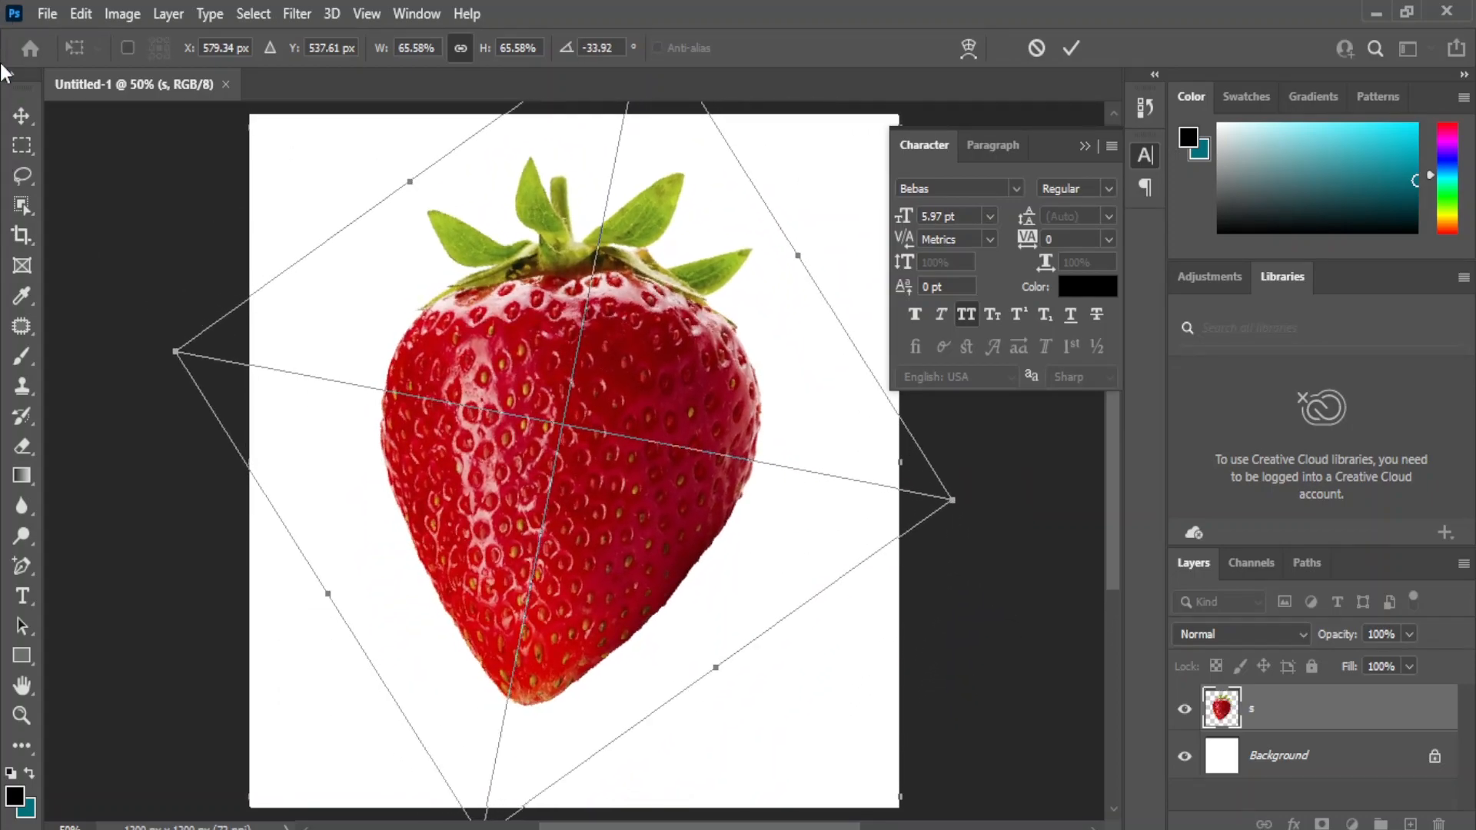
{"action": "left_click", "coordinate": [24, 119]}
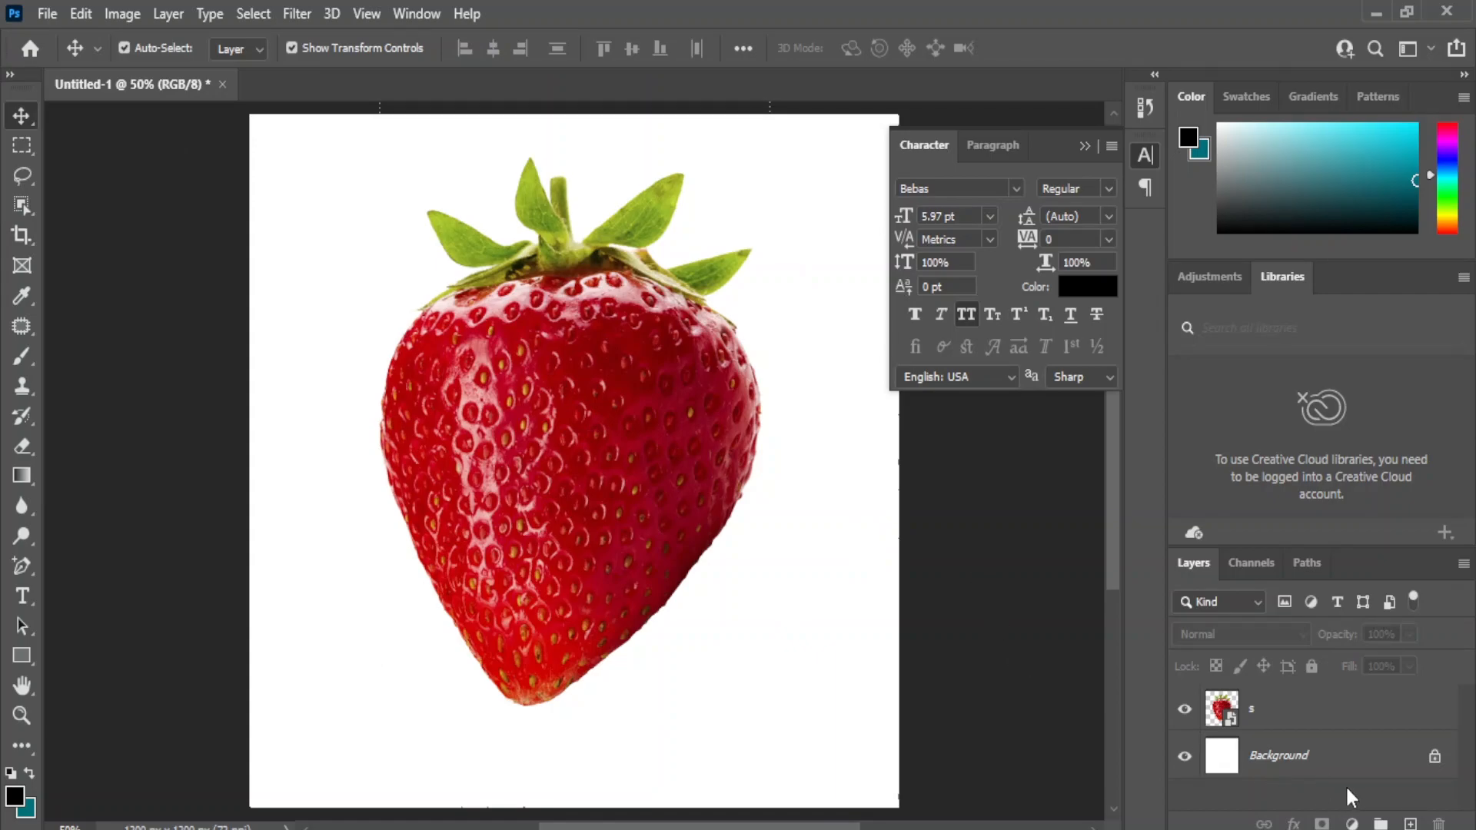
Add a Solid Color fill layer in #f9efef and place it beneath the strawberry layer.
{"action": "left_click", "coordinate": [1351, 823]}
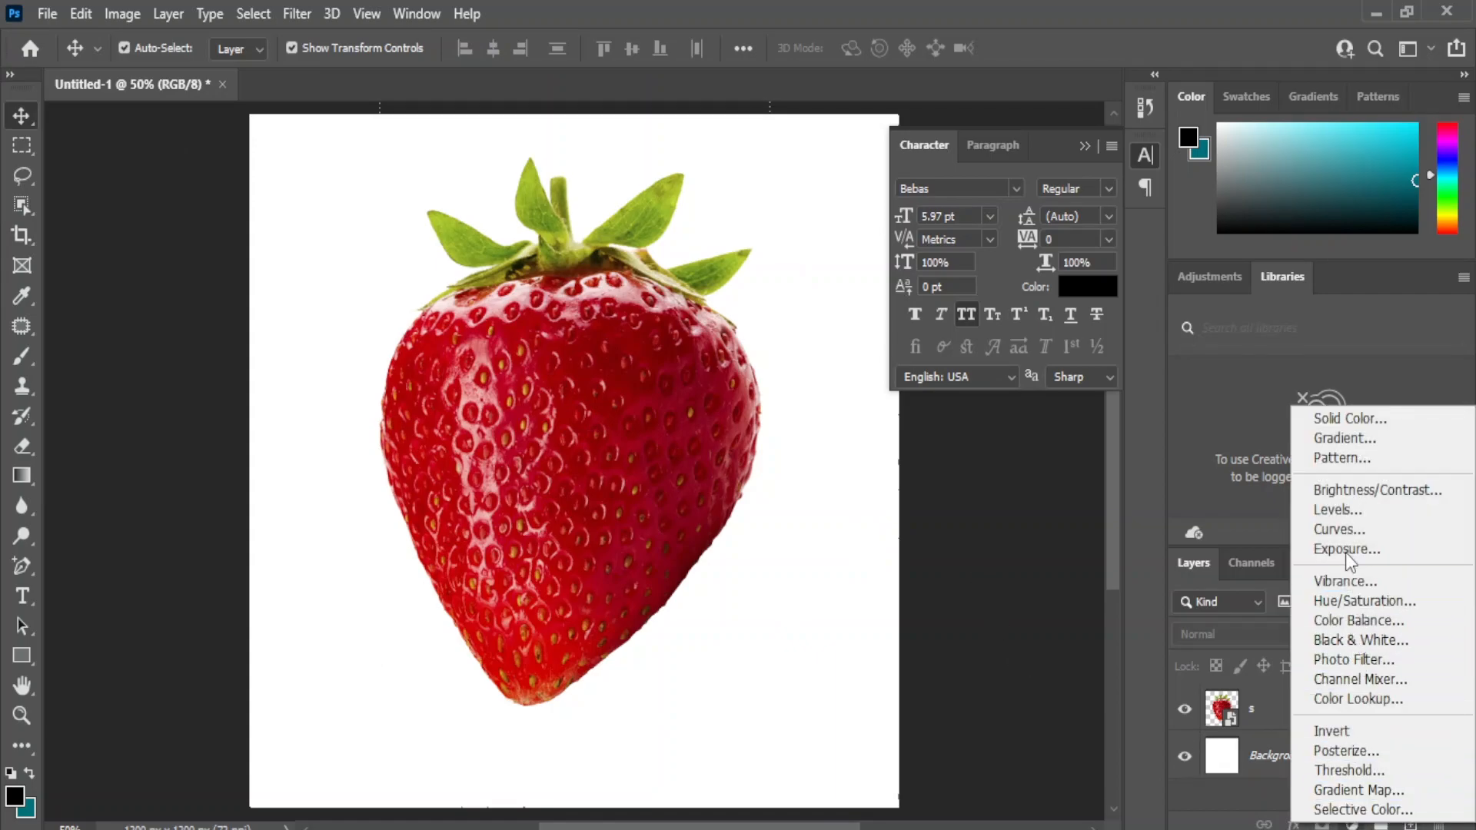
{"action": "left_click", "coordinate": [1363, 418]}
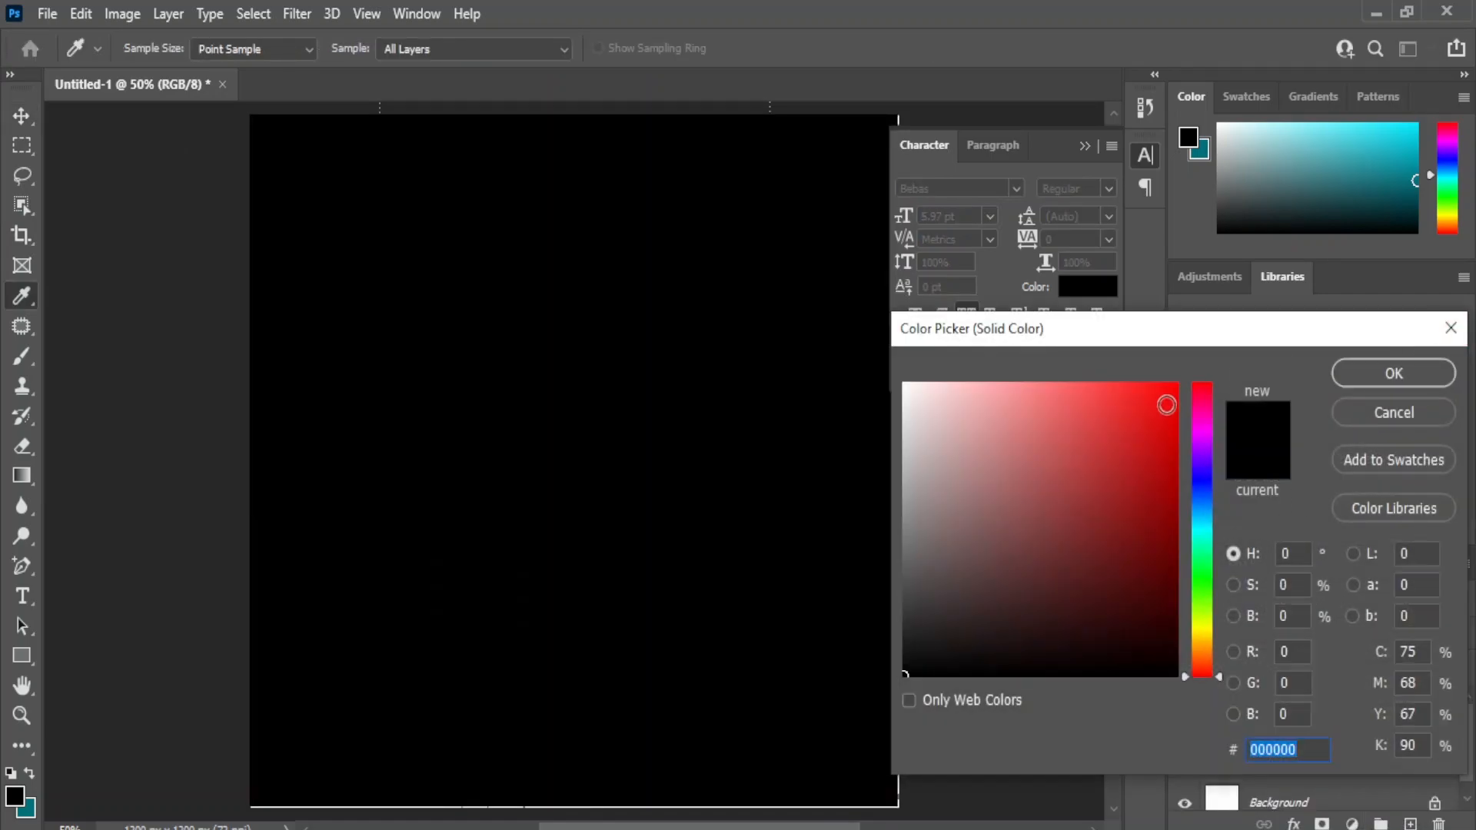
{"action": "left_click", "coordinate": [913, 390]}
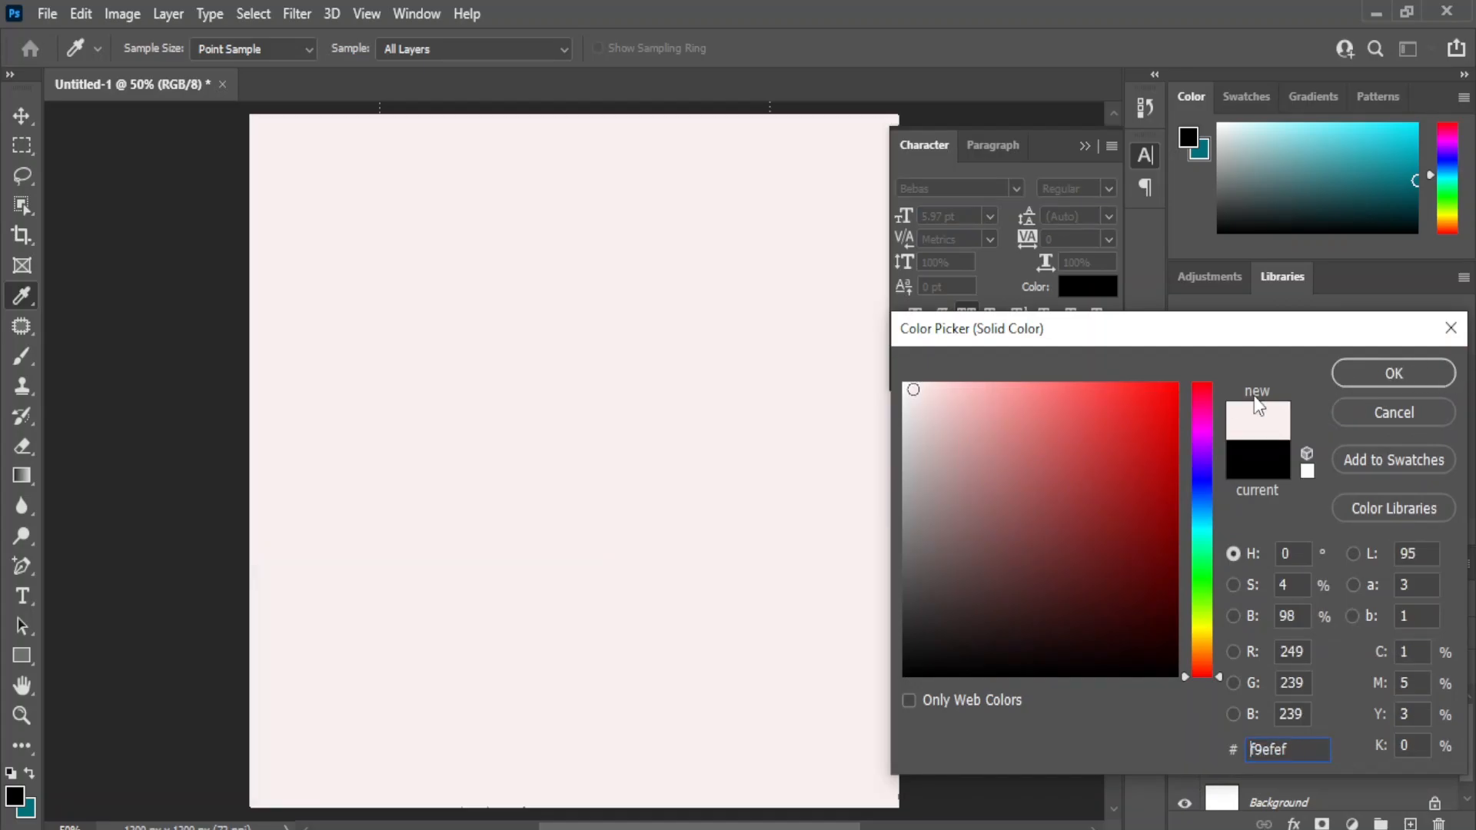
{"action": "left_click", "coordinate": [1393, 374]}
{"action": "left_click_drag", "start_coordinate": [1316, 704], "coordinate": [1307, 784]}
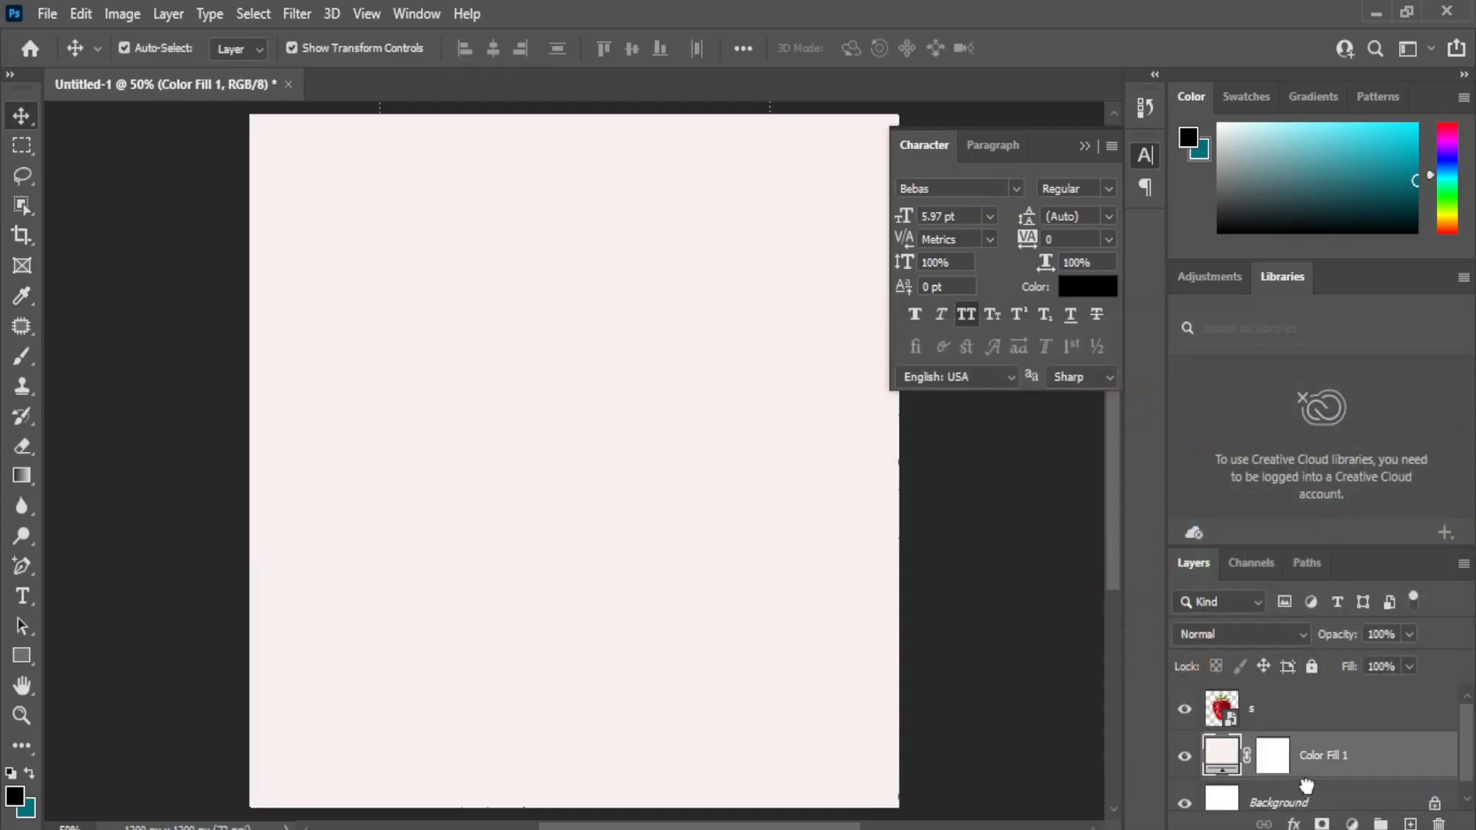
Shift the strawberry slightly to the right to about X 597 px so it sits centered on the canvas.
{"action": "left_click", "coordinate": [542, 486]}
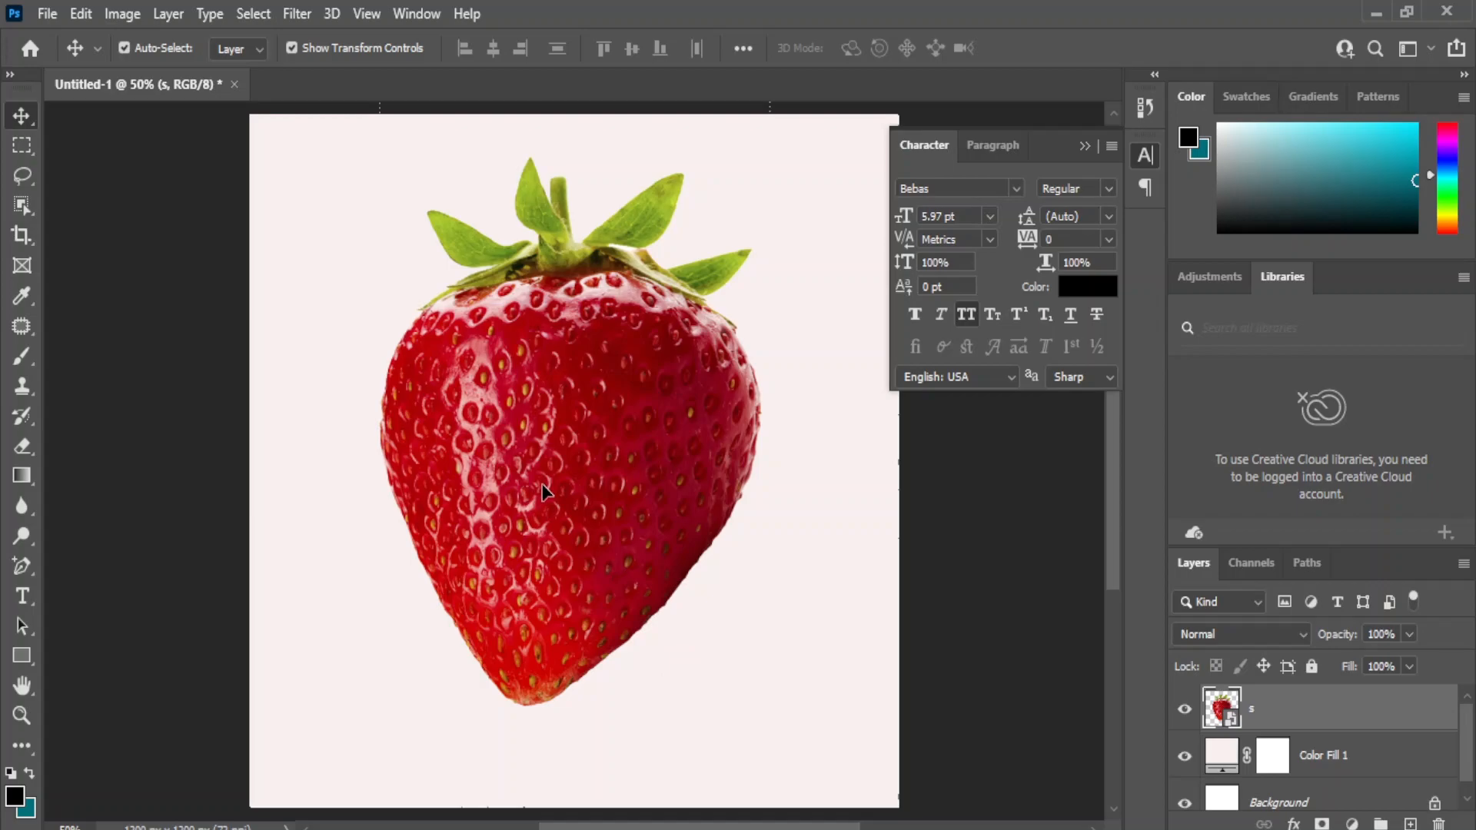
{"action": "left_click_drag", "start_coordinate": [532, 448], "coordinate": [546, 448]}
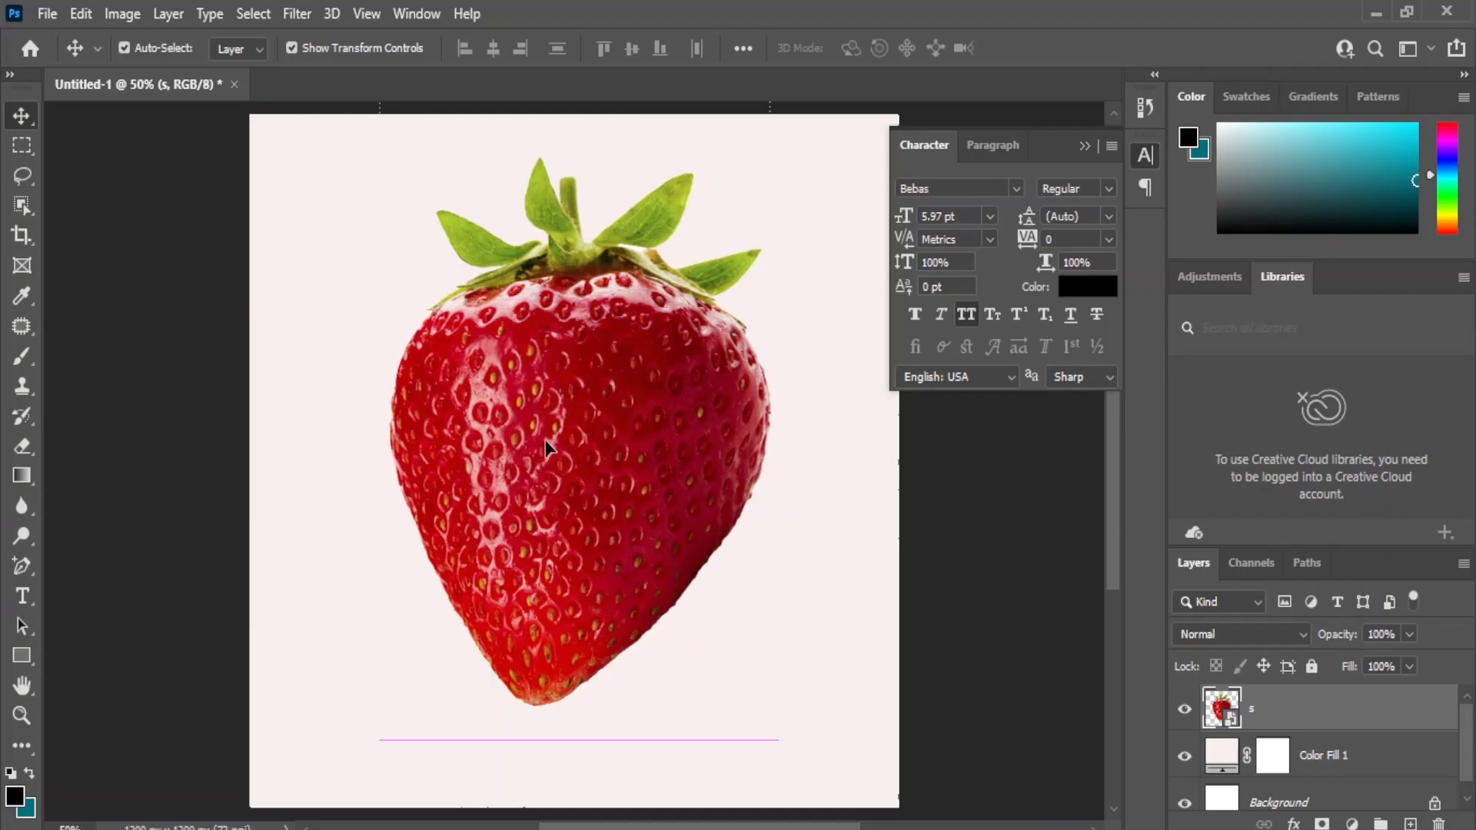
{"action": "key", "text": "ctrl+t"}
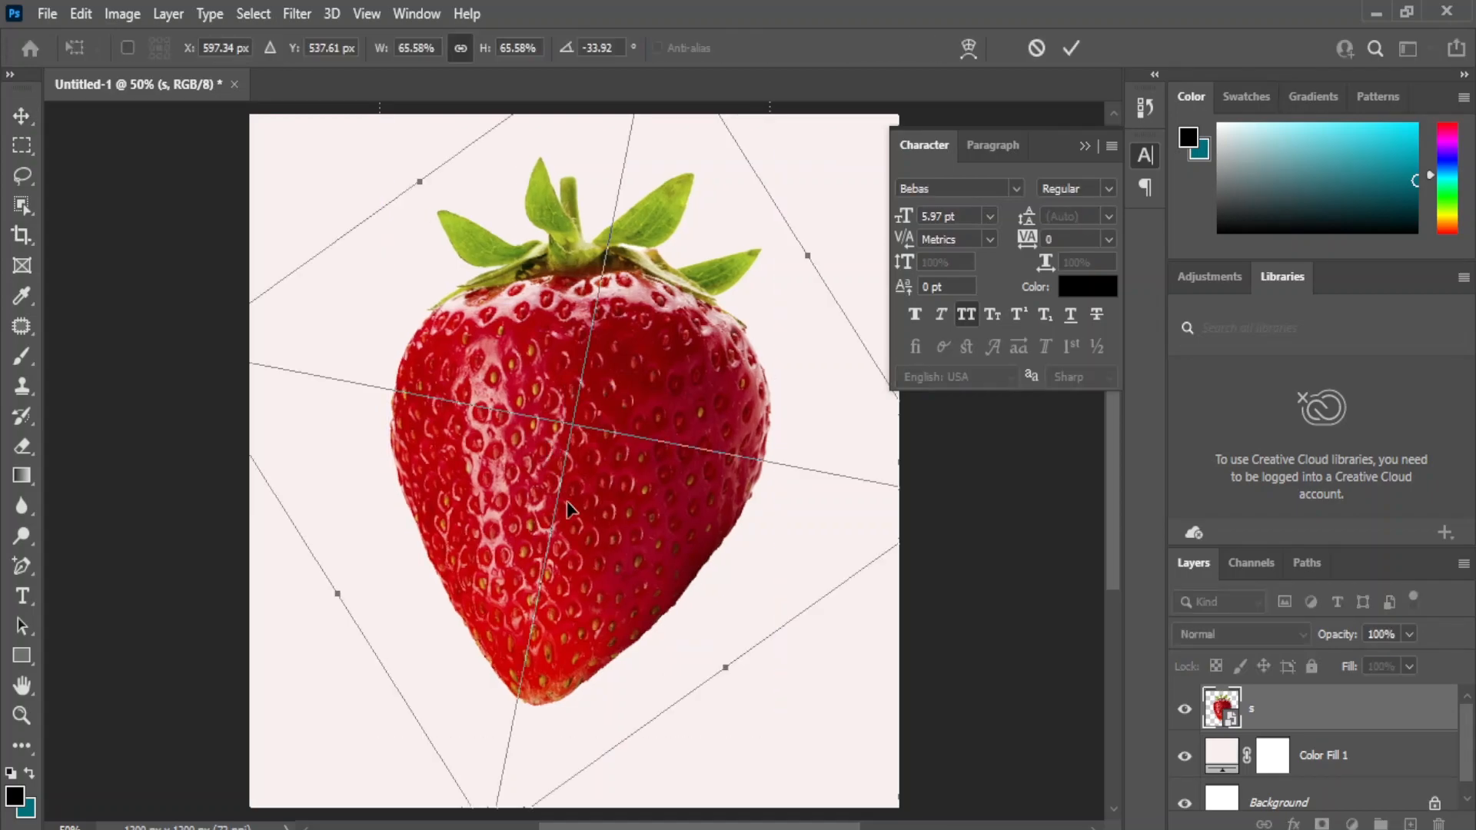
{"action": "left_click", "coordinate": [9, 114]}
{"action": "left_click", "coordinate": [976, 538]}
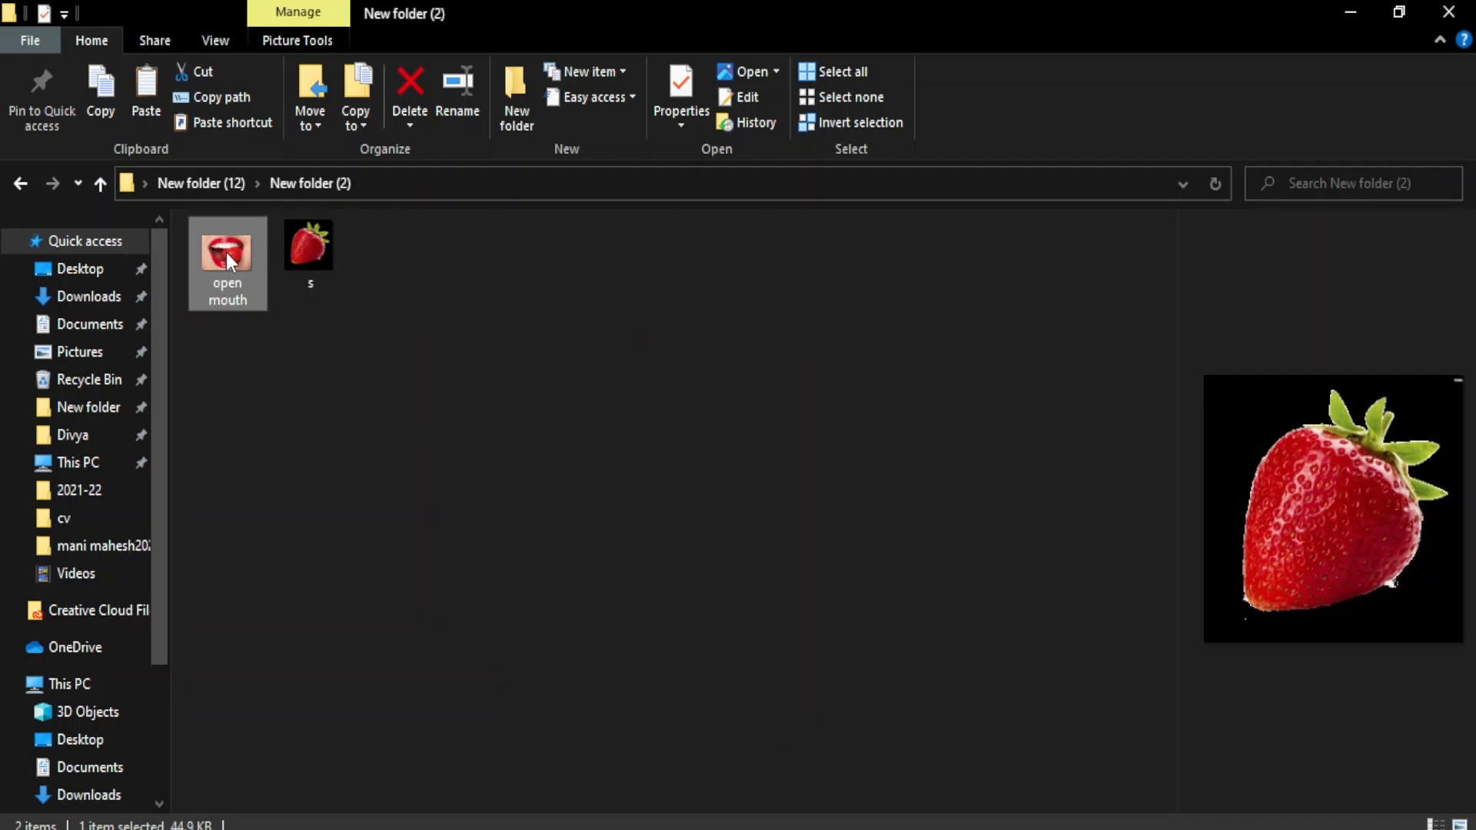
Place the "open mouth" image over the middle of the strawberry, scaled to about 440%.
{"action": "left_click", "coordinate": [223, 249]}
{"action": "left_click_drag", "start_coordinate": [866, 662], "coordinate": [575, 544]}
{"action": "left_click_drag", "start_coordinate": [536, 489], "coordinate": [389, 592]}
{"action": "left_click_drag", "start_coordinate": [620, 427], "coordinate": [742, 321]}
{"action": "left_click_drag", "start_coordinate": [599, 465], "coordinate": [601, 505]}
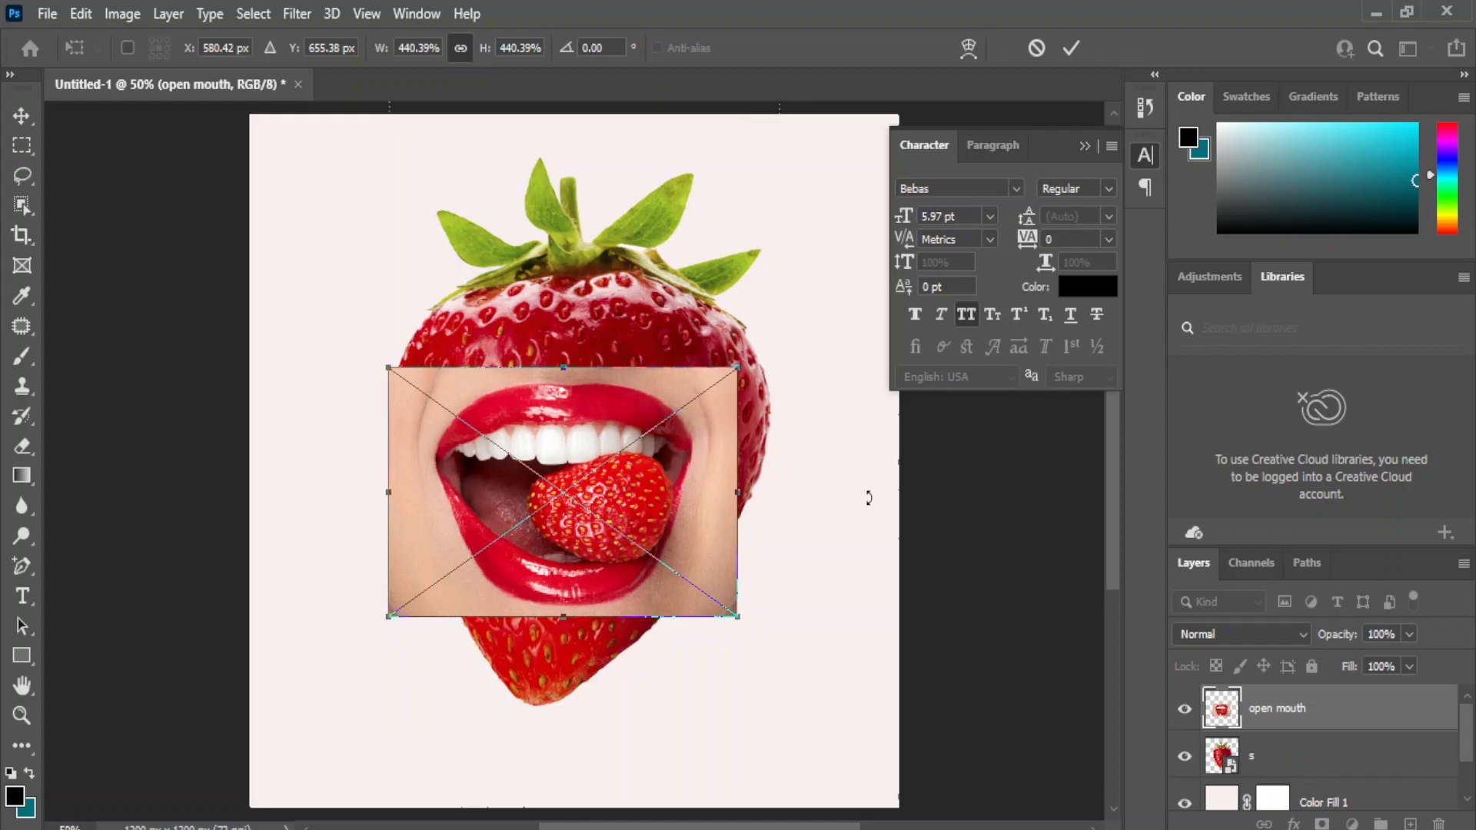
{"action": "key", "text": "Return"}
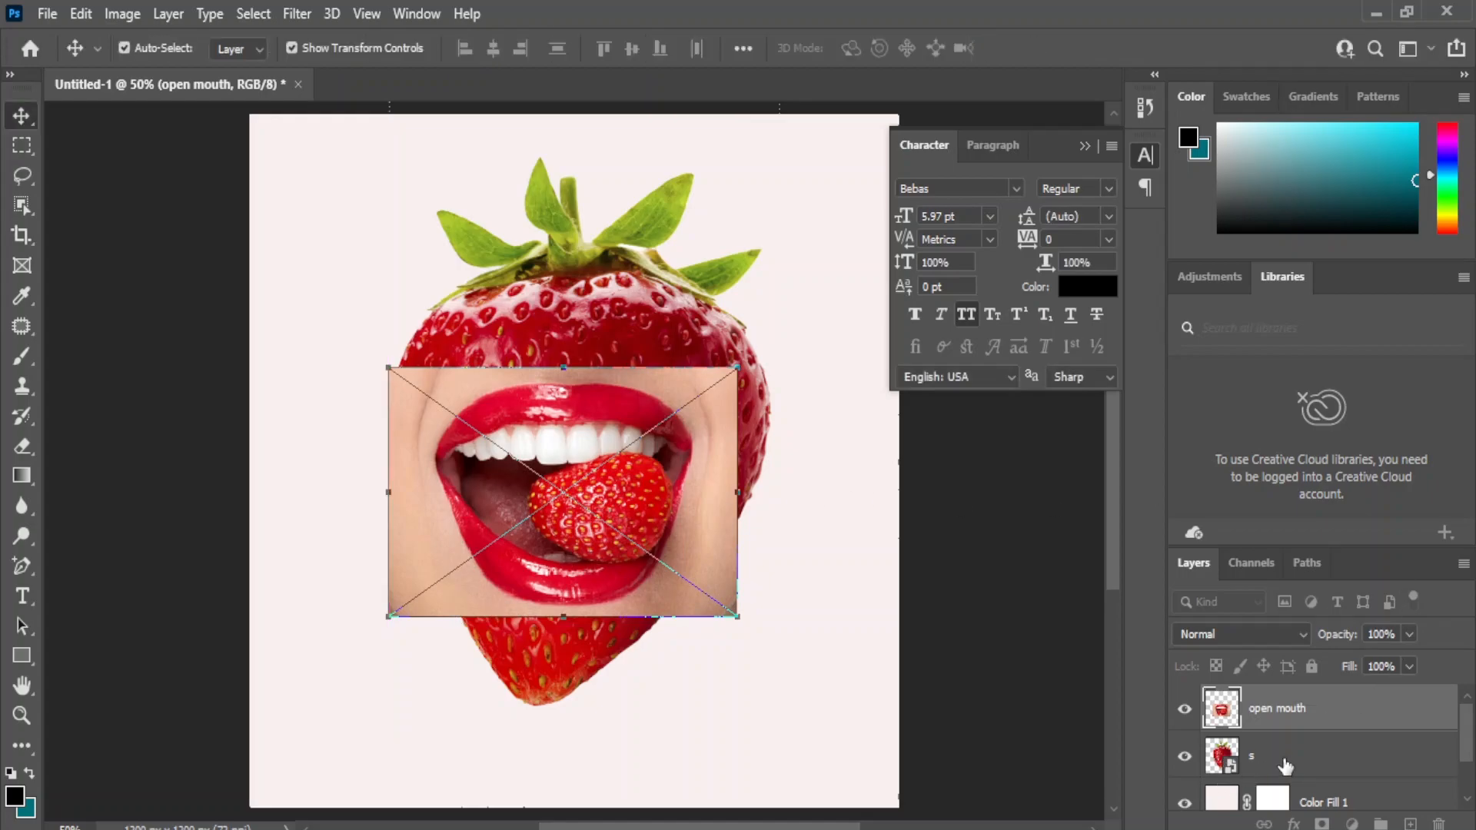
Align the open mouth and strawberry layers on their horizontal centers.
{"action": "left_click", "coordinate": [1285, 761], "text": "shift"}
{"action": "left_click", "coordinate": [492, 49]}
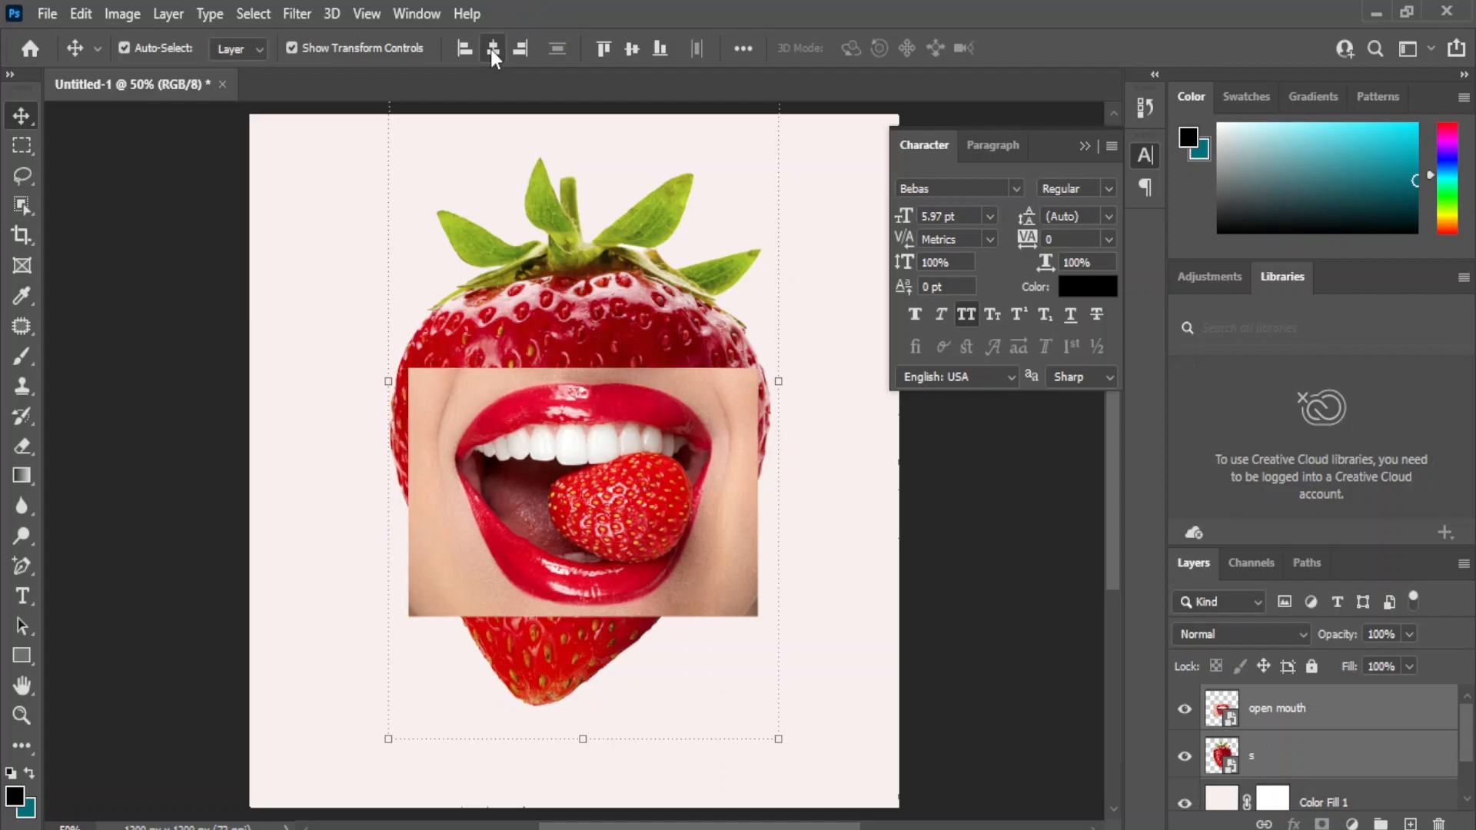
{"action": "left_click", "coordinate": [959, 552]}
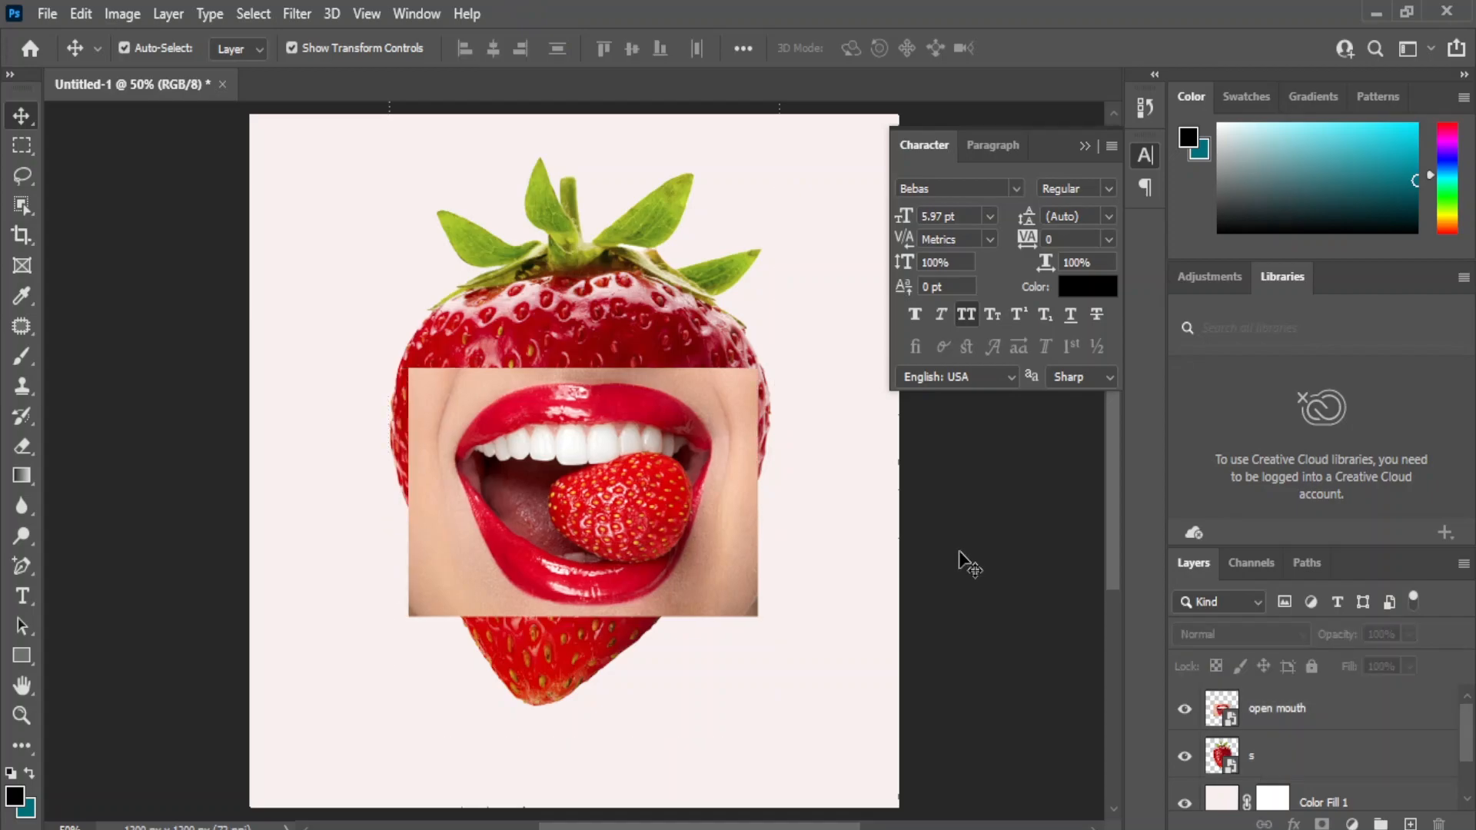
Add a layer mask to the open mouth layer and paint out the outer skin with a soft black 80 px brush.
{"action": "left_click", "coordinate": [1239, 711]}
{"action": "left_click", "coordinate": [1294, 824]}
{"action": "left_click", "coordinate": [1003, 552]}
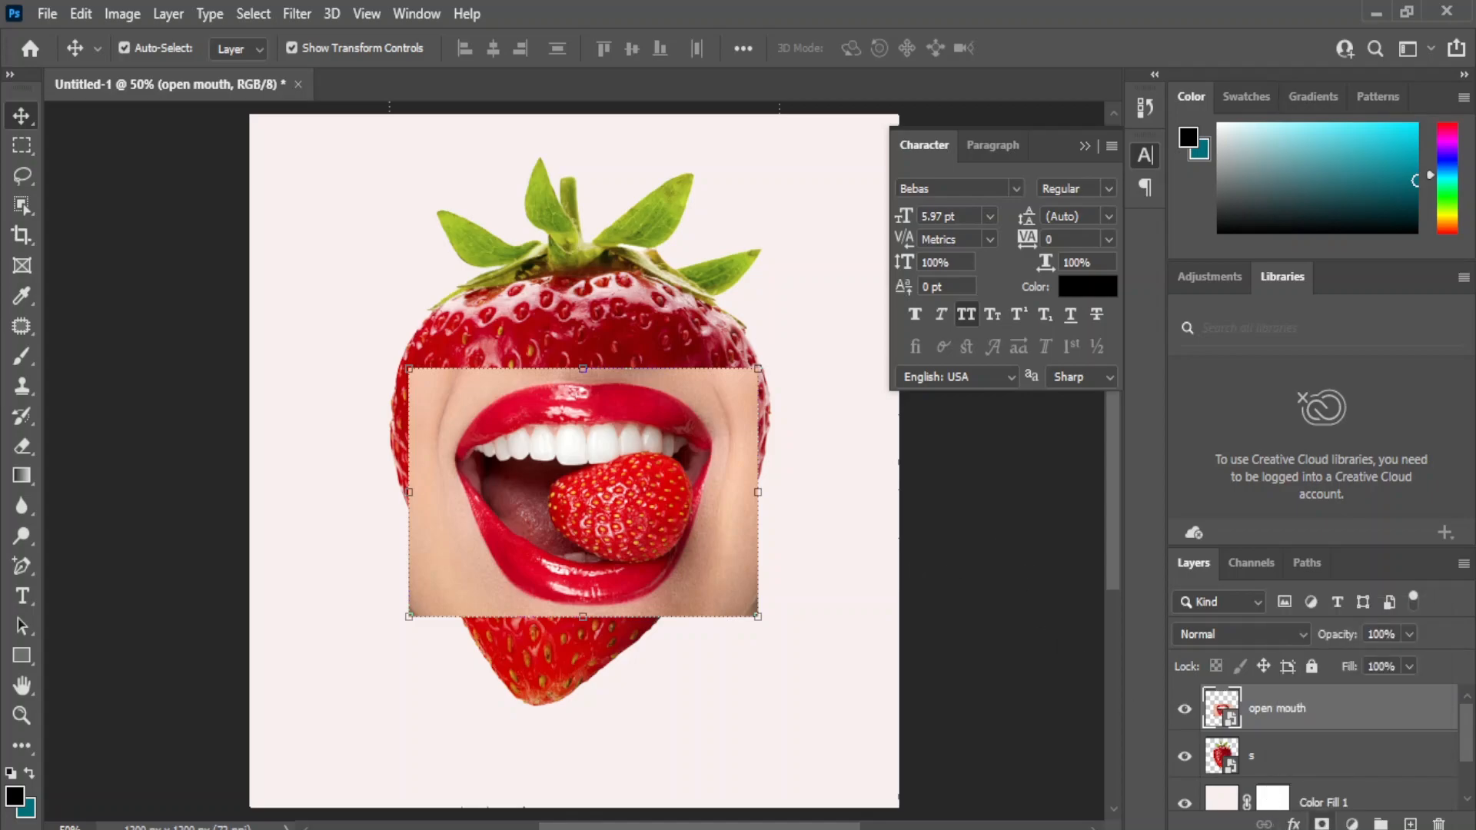
{"action": "left_click", "coordinate": [1322, 823]}
{"action": "left_click", "coordinate": [22, 356]}
{"action": "left_click", "coordinate": [84, 356]}
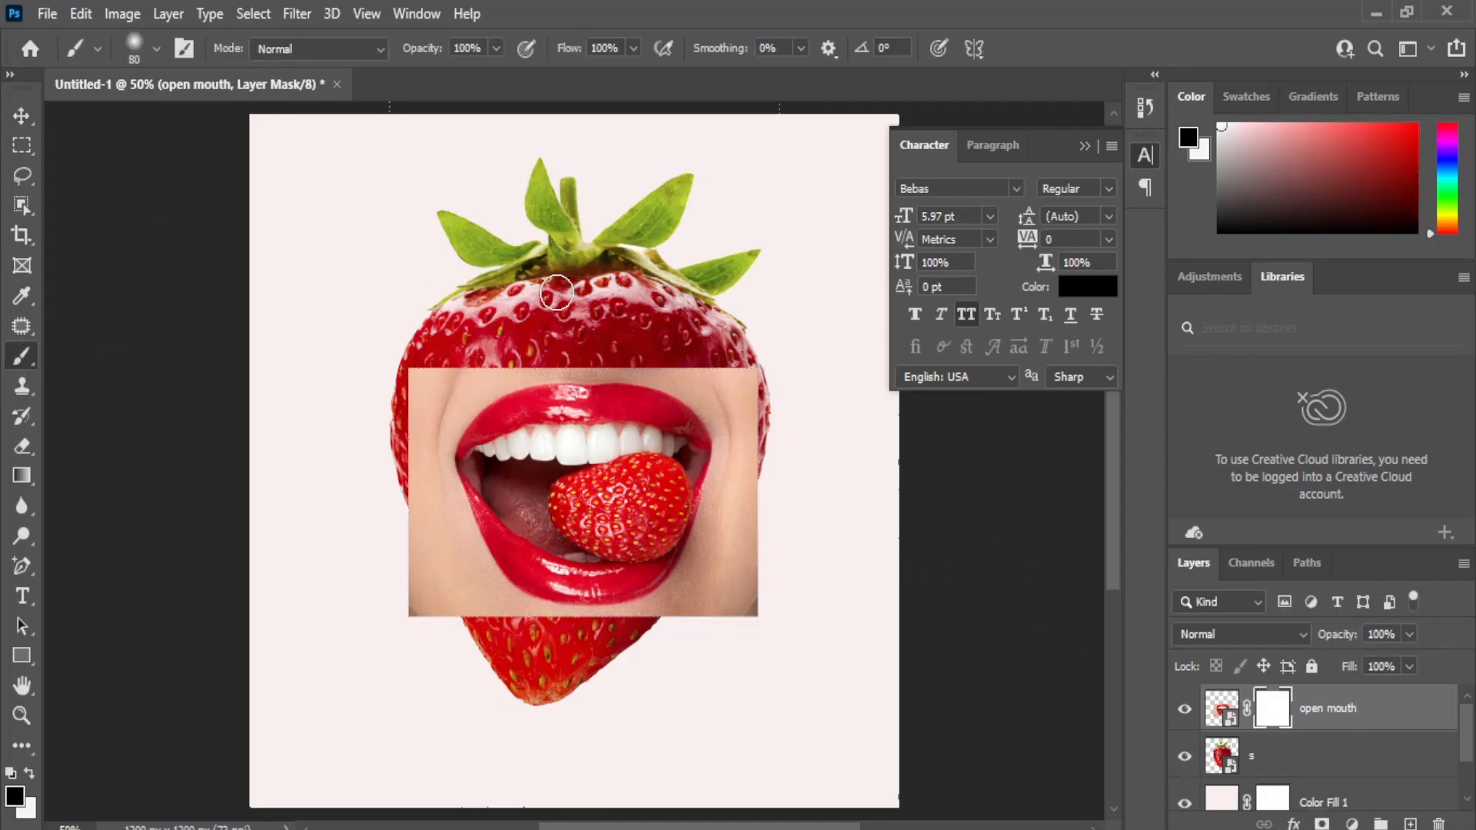
{"action": "mouse_move", "coordinate": [421, 396]}
{"action": "left_mouse_down"}
{"action": "mouse_move", "coordinate": [444, 672]}
{"action": "mouse_move", "coordinate": [425, 635]}
{"action": "mouse_move", "coordinate": [406, 450]}
{"action": "mouse_move", "coordinate": [428, 339]}
{"action": "mouse_move", "coordinate": [424, 519]}
{"action": "mouse_move", "coordinate": [443, 636]}
{"action": "mouse_move", "coordinate": [432, 371]}
{"action": "mouse_move", "coordinate": [618, 360]}
{"action": "mouse_move", "coordinate": [762, 380]}
{"action": "mouse_move", "coordinate": [753, 636]}
{"action": "mouse_move", "coordinate": [773, 504]}
{"action": "mouse_move", "coordinate": [752, 359]}
{"action": "mouse_move", "coordinate": [726, 643]}
{"action": "mouse_move", "coordinate": [714, 609]}
{"action": "mouse_move", "coordinate": [633, 636]}
{"action": "mouse_move", "coordinate": [503, 631]}
{"action": "mouse_move", "coordinate": [457, 603]}
{"action": "mouse_move", "coordinate": [442, 562]}
{"action": "mouse_move", "coordinate": [491, 620]}
{"action": "mouse_move", "coordinate": [687, 623]}
{"action": "mouse_move", "coordinate": [736, 500]}
{"action": "mouse_move", "coordinate": [730, 344]}
{"action": "left_mouse_up"}
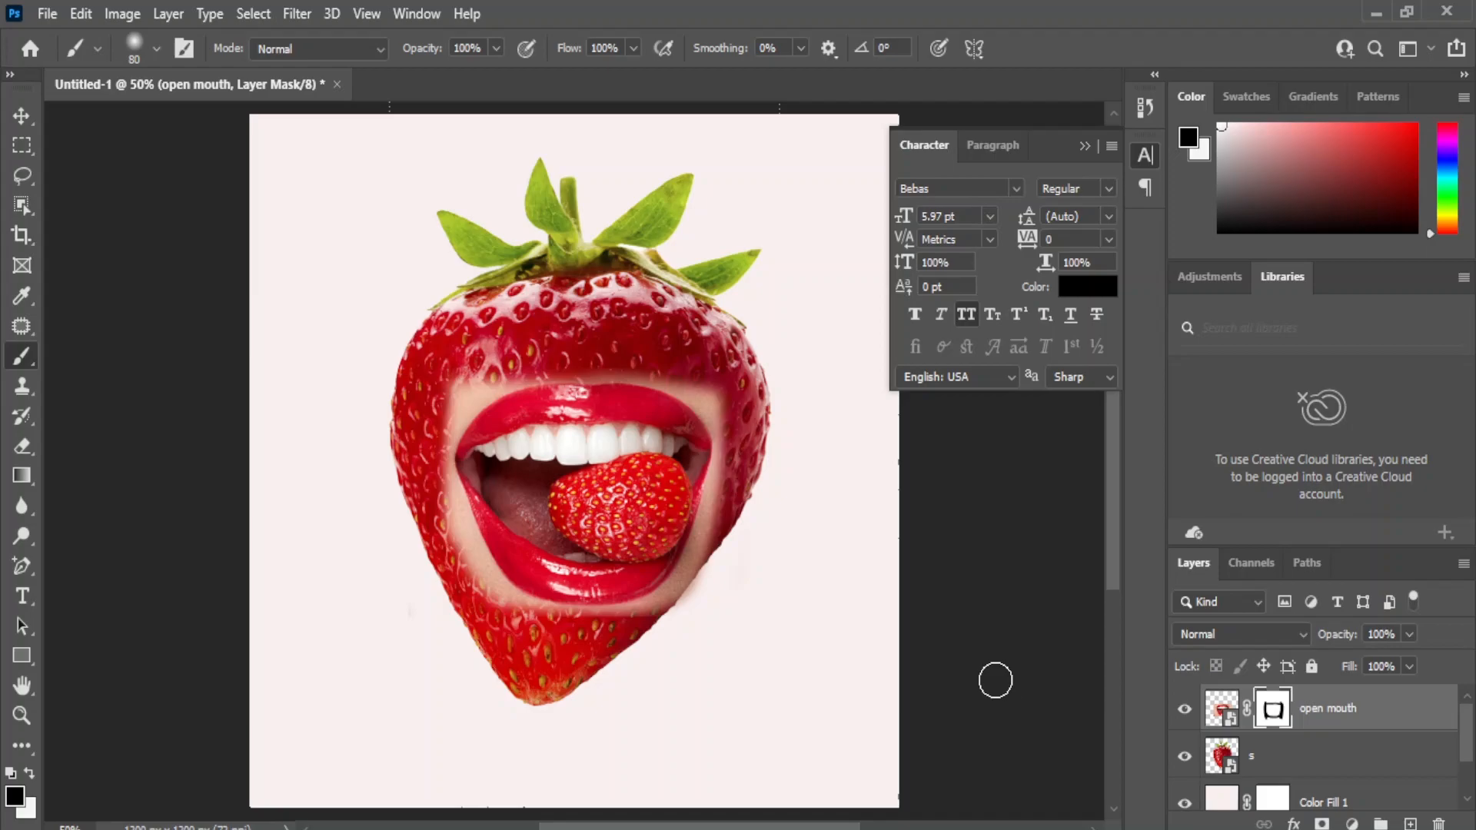
Mask out more of the skin surrounding the lips with a soft 45 px black brush.
{"action": "key", "text": "ctrl+plus"}
{"action": "key", "text": "ctrl+plus"}
{"action": "key", "text": "ctrl+plus"}
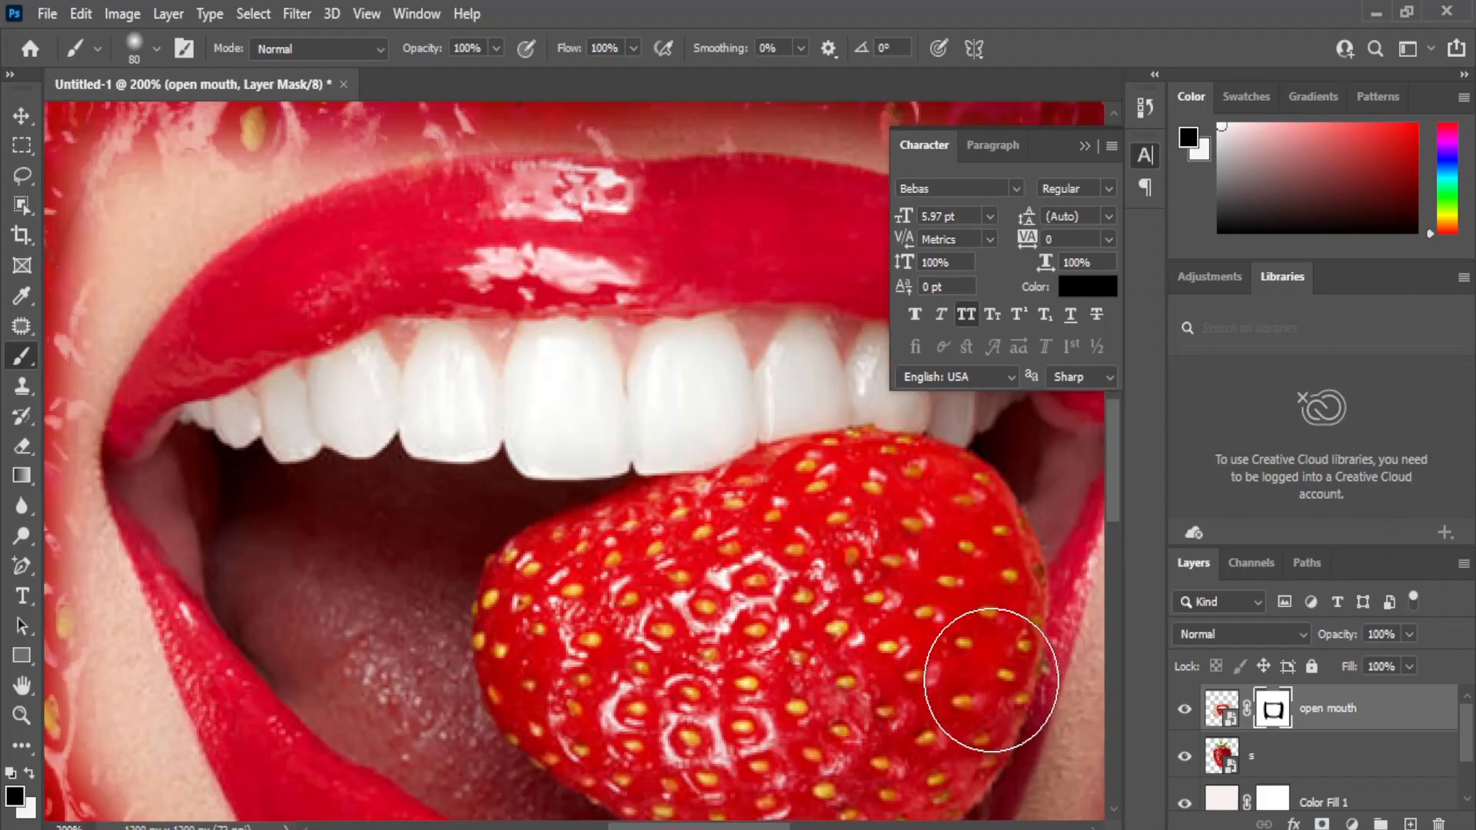
{"action": "key", "text": "ctrl+minus"}
{"action": "mouse_move", "coordinate": [307, 535]}
{"action": "left_mouse_down"}
{"action": "mouse_move", "coordinate": [397, 754]}
{"action": "mouse_move", "coordinate": [331, 576]}
{"action": "mouse_move", "coordinate": [303, 415]}
{"action": "mouse_move", "coordinate": [345, 314]}
{"action": "mouse_move", "coordinate": [377, 282]}
{"action": "mouse_move", "coordinate": [325, 332]}
{"action": "mouse_move", "coordinate": [404, 292]}
{"action": "mouse_move", "coordinate": [334, 352]}
{"action": "mouse_move", "coordinate": [305, 454]}
{"action": "mouse_move", "coordinate": [390, 320]}
{"action": "mouse_move", "coordinate": [471, 288]}
{"action": "mouse_move", "coordinate": [725, 282]}
{"action": "mouse_move", "coordinate": [831, 316]}
{"action": "mouse_move", "coordinate": [904, 423]}
{"action": "mouse_move", "coordinate": [771, 297]}
{"action": "mouse_move", "coordinate": [838, 351]}
{"action": "mouse_move", "coordinate": [871, 409]}
{"action": "mouse_move", "coordinate": [865, 534]}
{"action": "mouse_move", "coordinate": [803, 732]}
{"action": "mouse_move", "coordinate": [720, 785]}
{"action": "mouse_move", "coordinate": [696, 786]}
{"action": "mouse_move", "coordinate": [807, 671]}
{"action": "mouse_move", "coordinate": [868, 486]}
{"action": "left_mouse_up"}
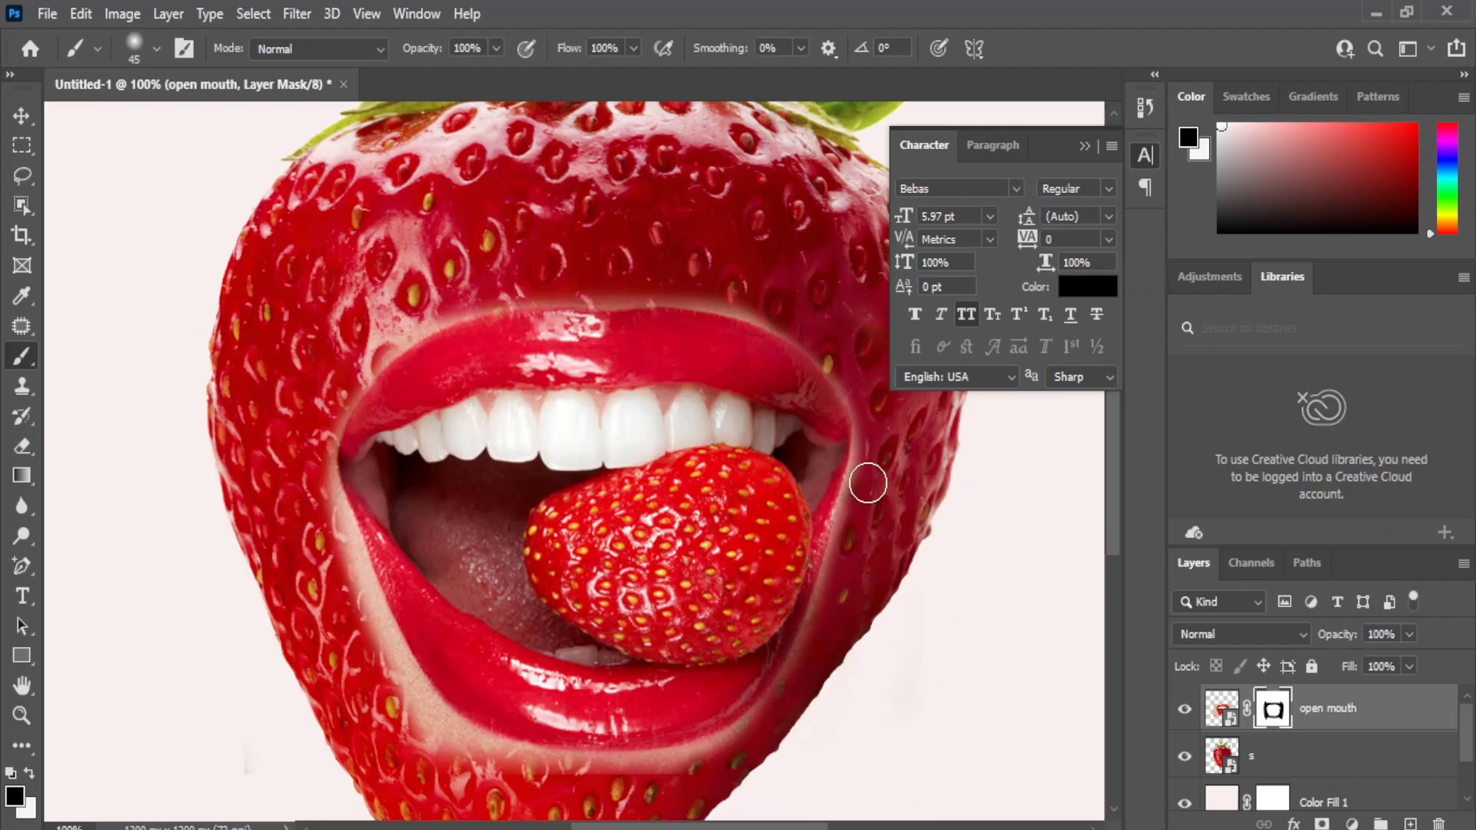
{"action": "mouse_move", "coordinate": [346, 551]}
{"action": "left_mouse_down"}
{"action": "mouse_move", "coordinate": [361, 623]}
{"action": "mouse_move", "coordinate": [426, 744]}
{"action": "mouse_move", "coordinate": [490, 771]}
{"action": "mouse_move", "coordinate": [628, 785]}
{"action": "mouse_move", "coordinate": [683, 775]}
{"action": "mouse_move", "coordinate": [774, 724]}
{"action": "left_mouse_up"}
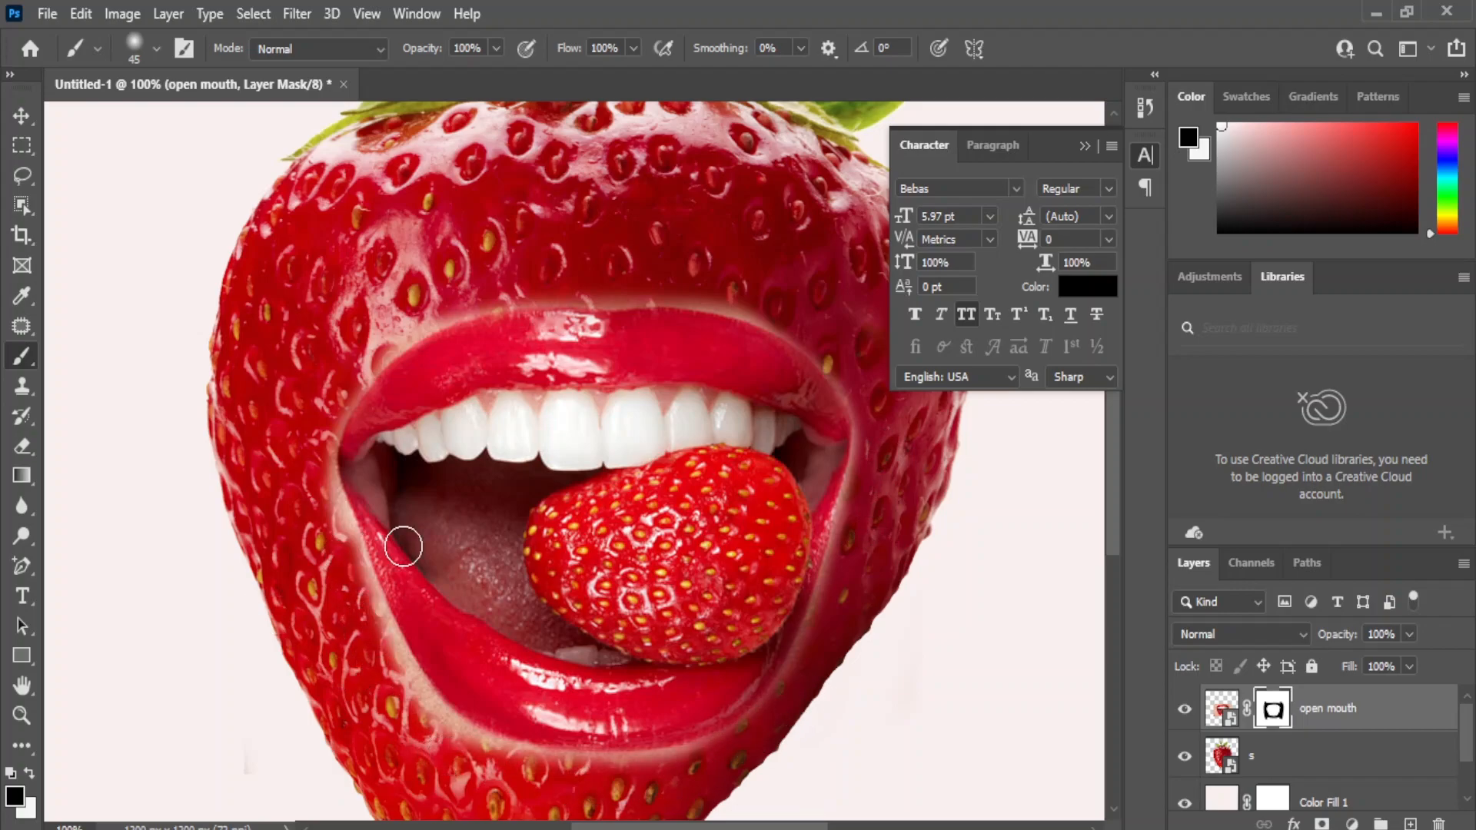
Reduce the brush to 15 px and mask out the skin fringe along the top edge of the upper lip.
{"action": "key", "text": "ctrl+plus"}
{"action": "left_click_drag", "start_coordinate": [767, 326], "coordinate": [636, 471]}
{"action": "key", "text": "bracketleft"}
{"action": "key", "text": "bracketleft"}
{"action": "key", "text": "ctrl+plus"}
{"action": "key", "text": "bracketright"}
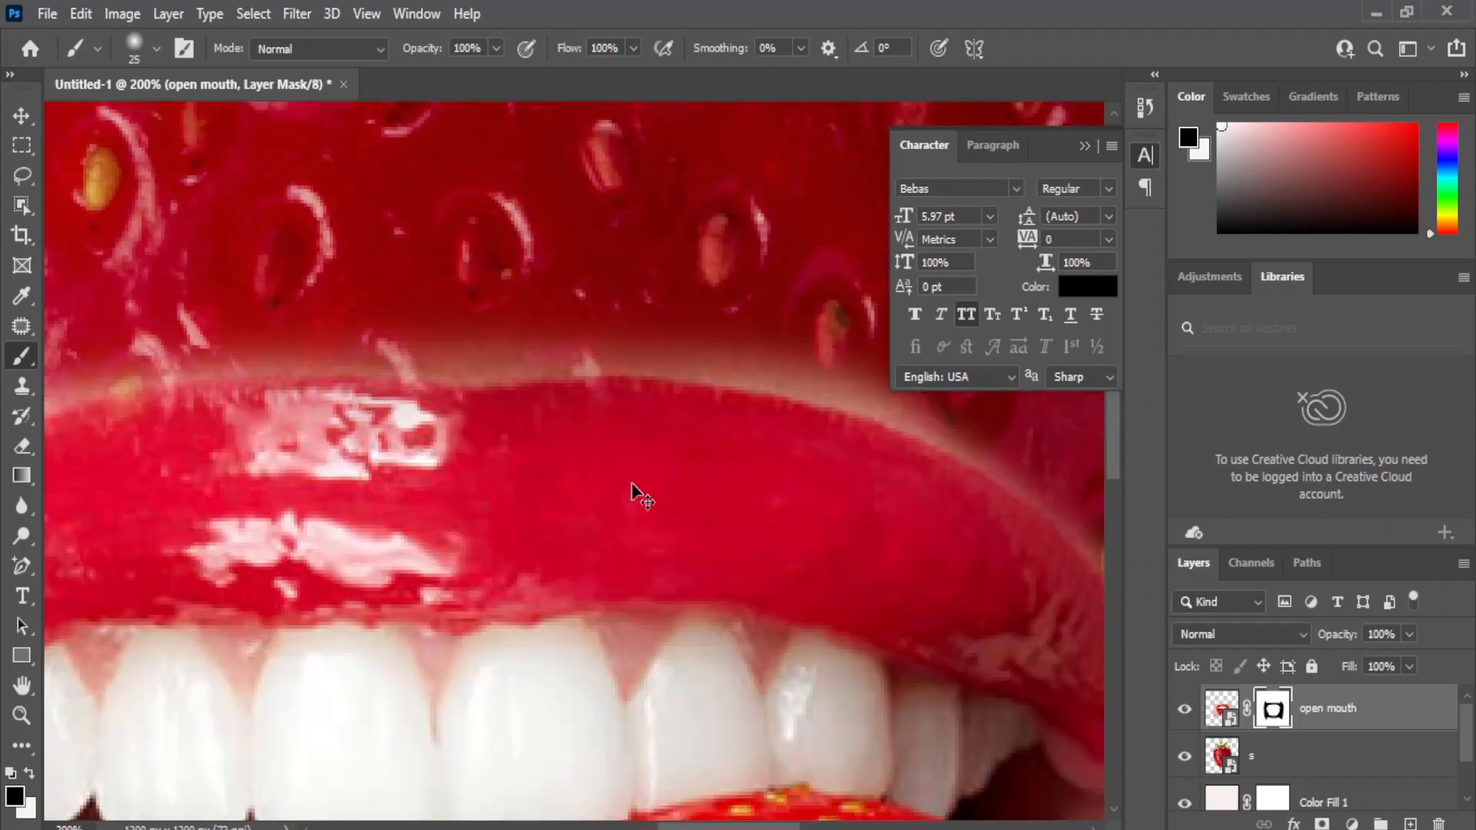
{"action": "key", "text": "bracketleft"}
{"action": "key", "text": "bracketleft"}
{"action": "key", "text": "bracketleft"}
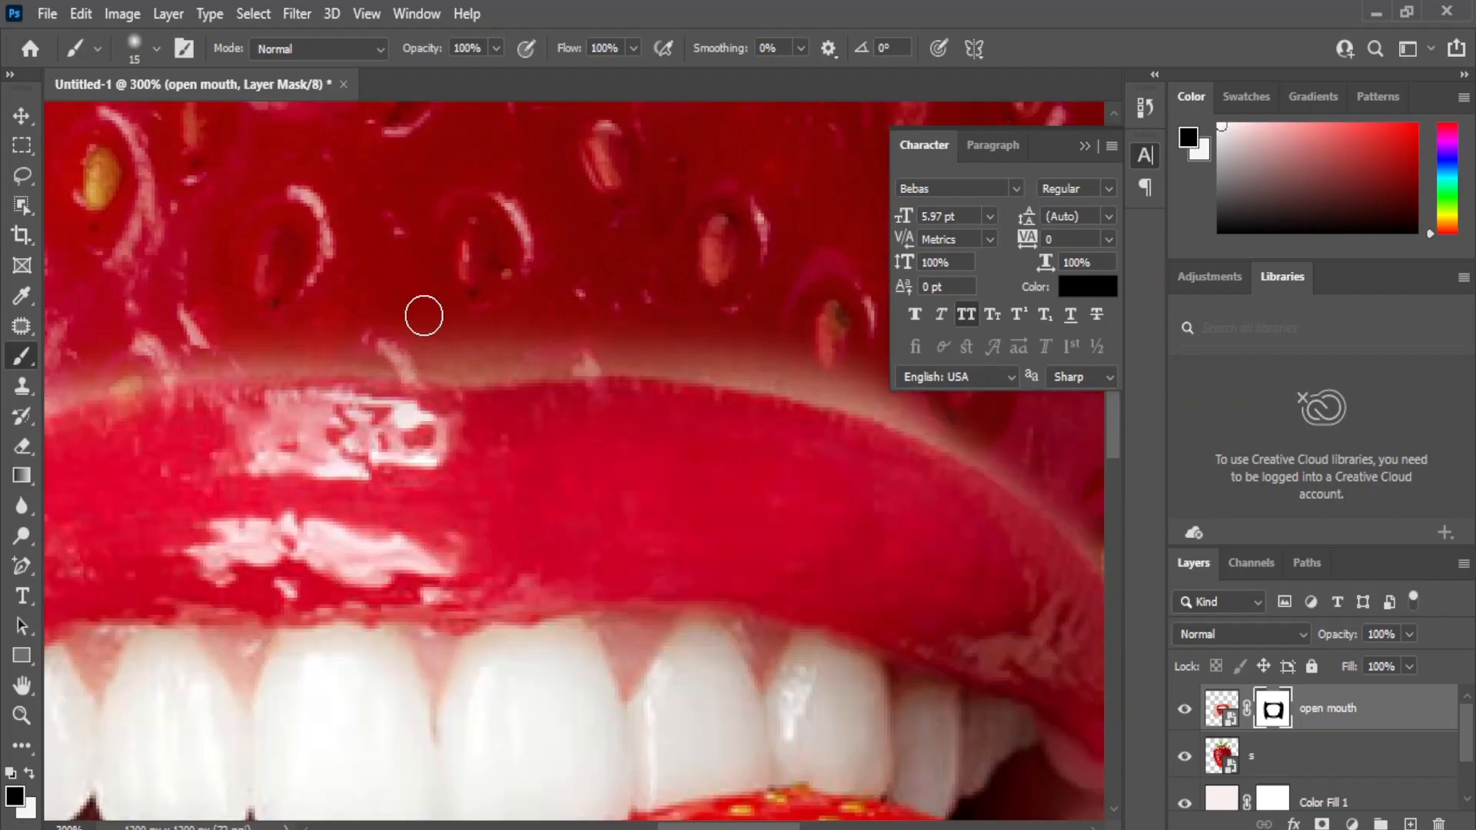
{"action": "mouse_move", "coordinate": [429, 345]}
{"action": "left_mouse_down"}
{"action": "mouse_move", "coordinate": [720, 361]}
{"action": "mouse_move", "coordinate": [985, 435]}
{"action": "left_mouse_up"}
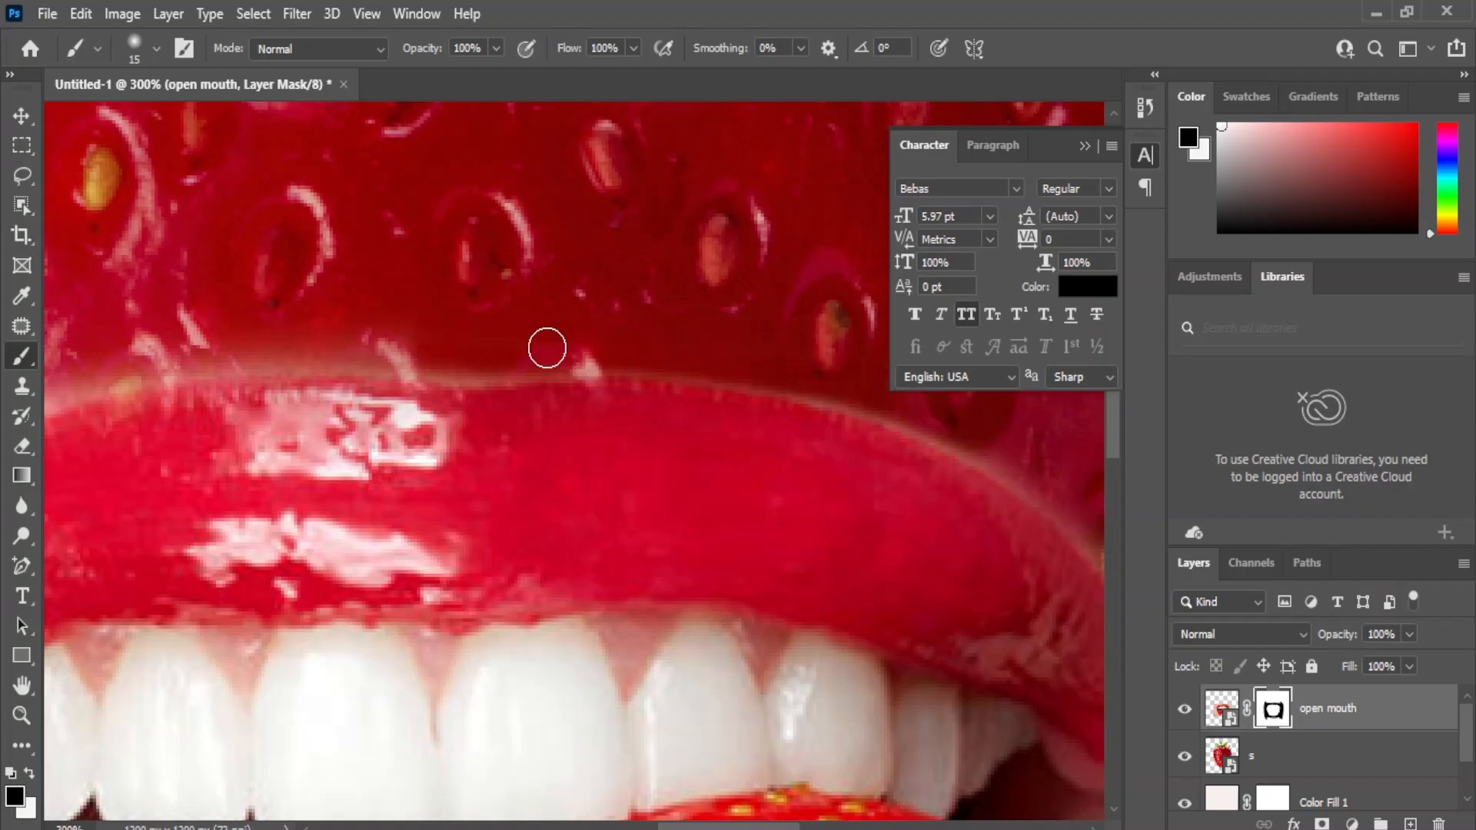
{"action": "left_click_drag", "start_coordinate": [385, 349], "coordinate": [413, 359]}
{"action": "mouse_move", "coordinate": [689, 360]}
{"action": "left_mouse_down"}
{"action": "mouse_move", "coordinate": [833, 395]}
{"action": "mouse_move", "coordinate": [1024, 472]}
{"action": "left_mouse_up"}
Mask out the remaining skin around the right corner of the mouth and down the right side of the lips.
{"action": "left_click_drag", "start_coordinate": [926, 446], "coordinate": [532, 431]}
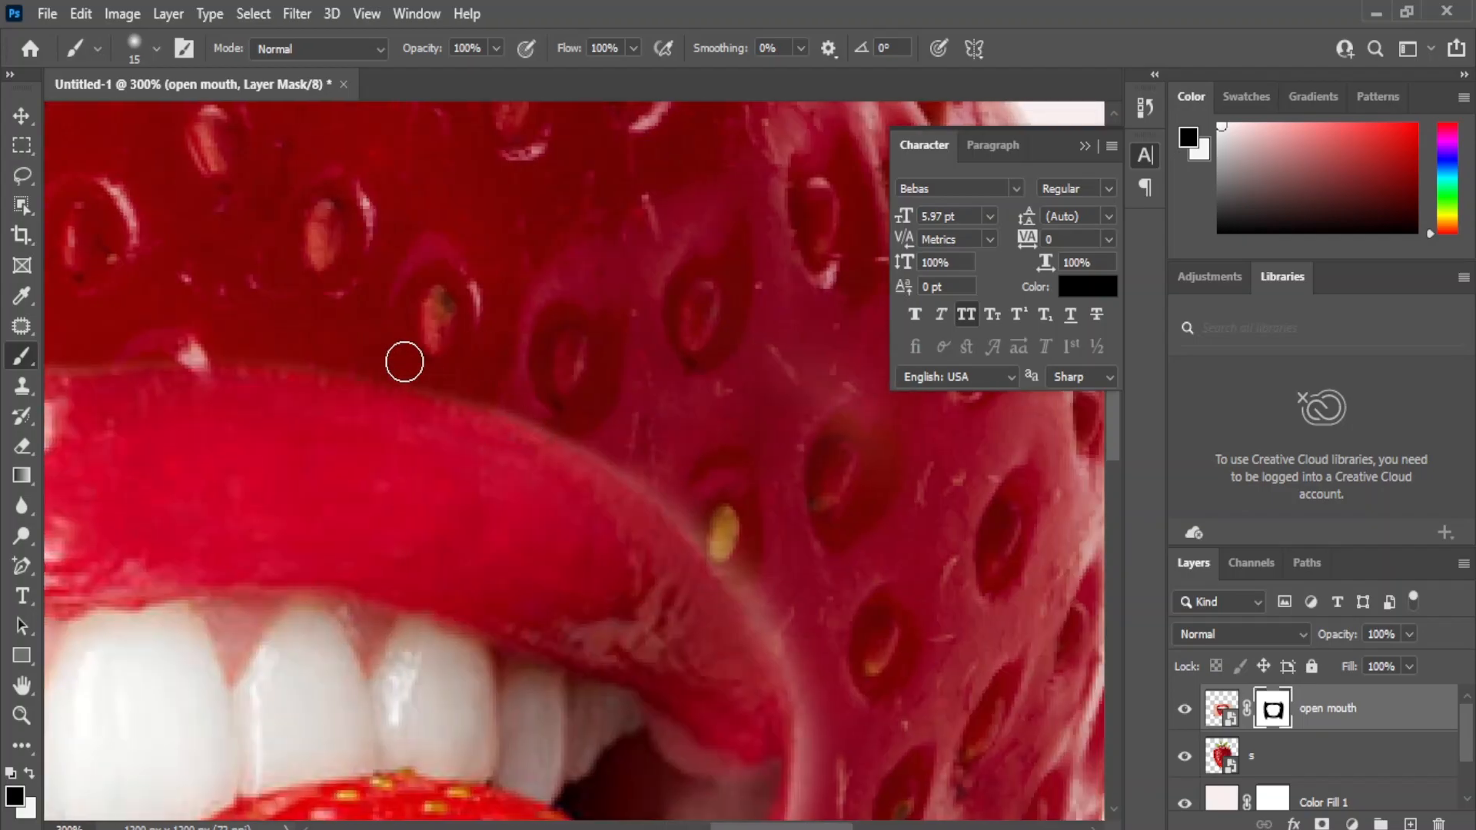
{"action": "mouse_move", "coordinate": [623, 459]}
{"action": "left_mouse_down"}
{"action": "mouse_move", "coordinate": [731, 544]}
{"action": "mouse_move", "coordinate": [812, 659]}
{"action": "left_mouse_up"}
{"action": "left_click_drag", "start_coordinate": [574, 692], "coordinate": [589, 604]}
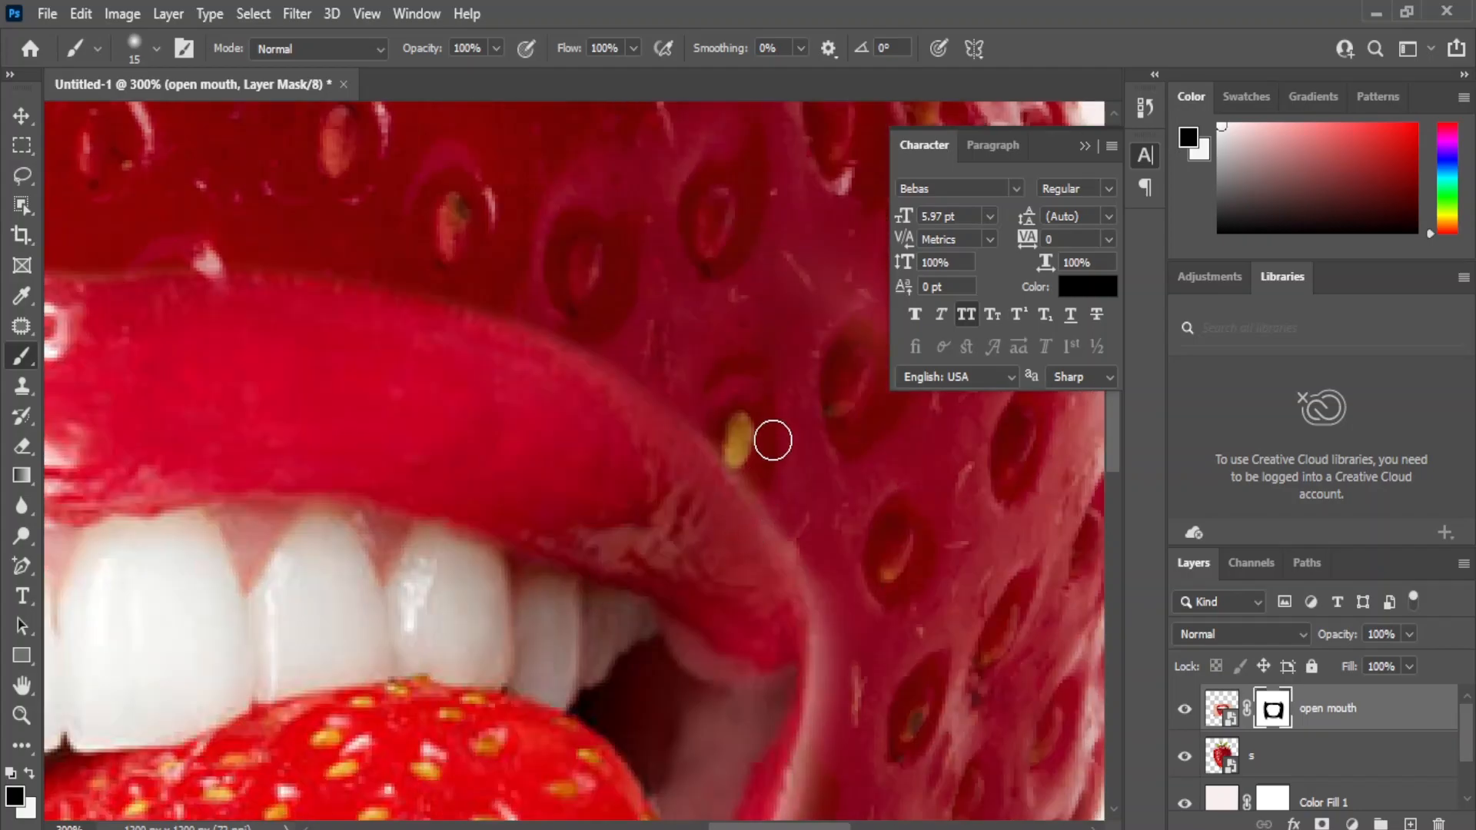
{"action": "mouse_move", "coordinate": [732, 448]}
{"action": "left_mouse_down"}
{"action": "mouse_move", "coordinate": [822, 587]}
{"action": "mouse_move", "coordinate": [839, 705]}
{"action": "left_mouse_up"}
{"action": "left_click_drag", "start_coordinate": [721, 681], "coordinate": [729, 519]}
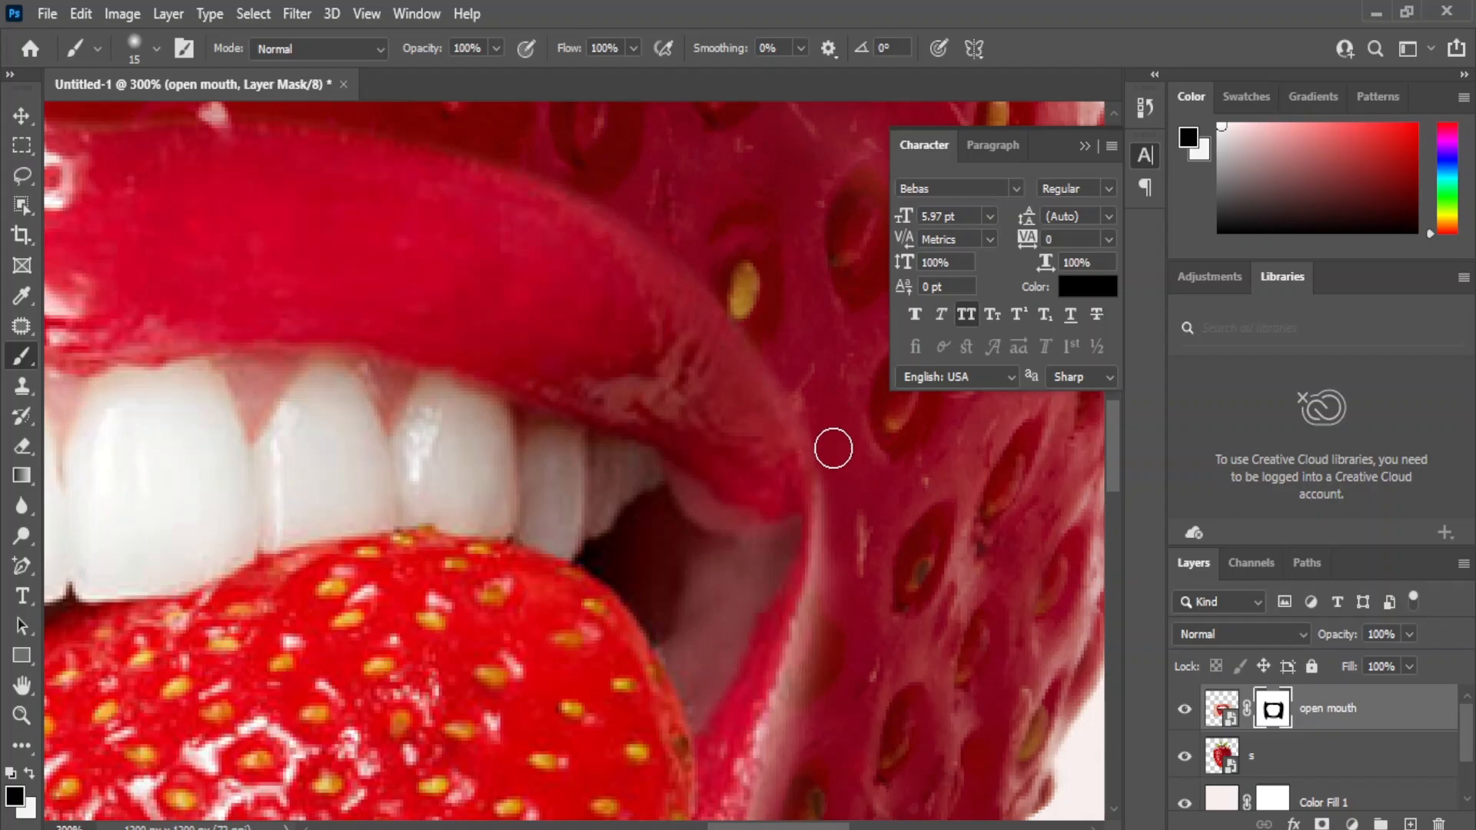
{"action": "left_click_drag", "start_coordinate": [835, 562], "coordinate": [817, 688]}
{"action": "mouse_move", "coordinate": [834, 544]}
{"action": "left_mouse_down"}
{"action": "mouse_move", "coordinate": [803, 714]}
{"action": "mouse_move", "coordinate": [751, 394]}
{"action": "mouse_move", "coordinate": [701, 495]}
{"action": "mouse_move", "coordinate": [676, 616]}
{"action": "mouse_move", "coordinate": [720, 399]}
{"action": "left_mouse_up"}
{"action": "left_click_drag", "start_coordinate": [674, 593], "coordinate": [732, 413]}
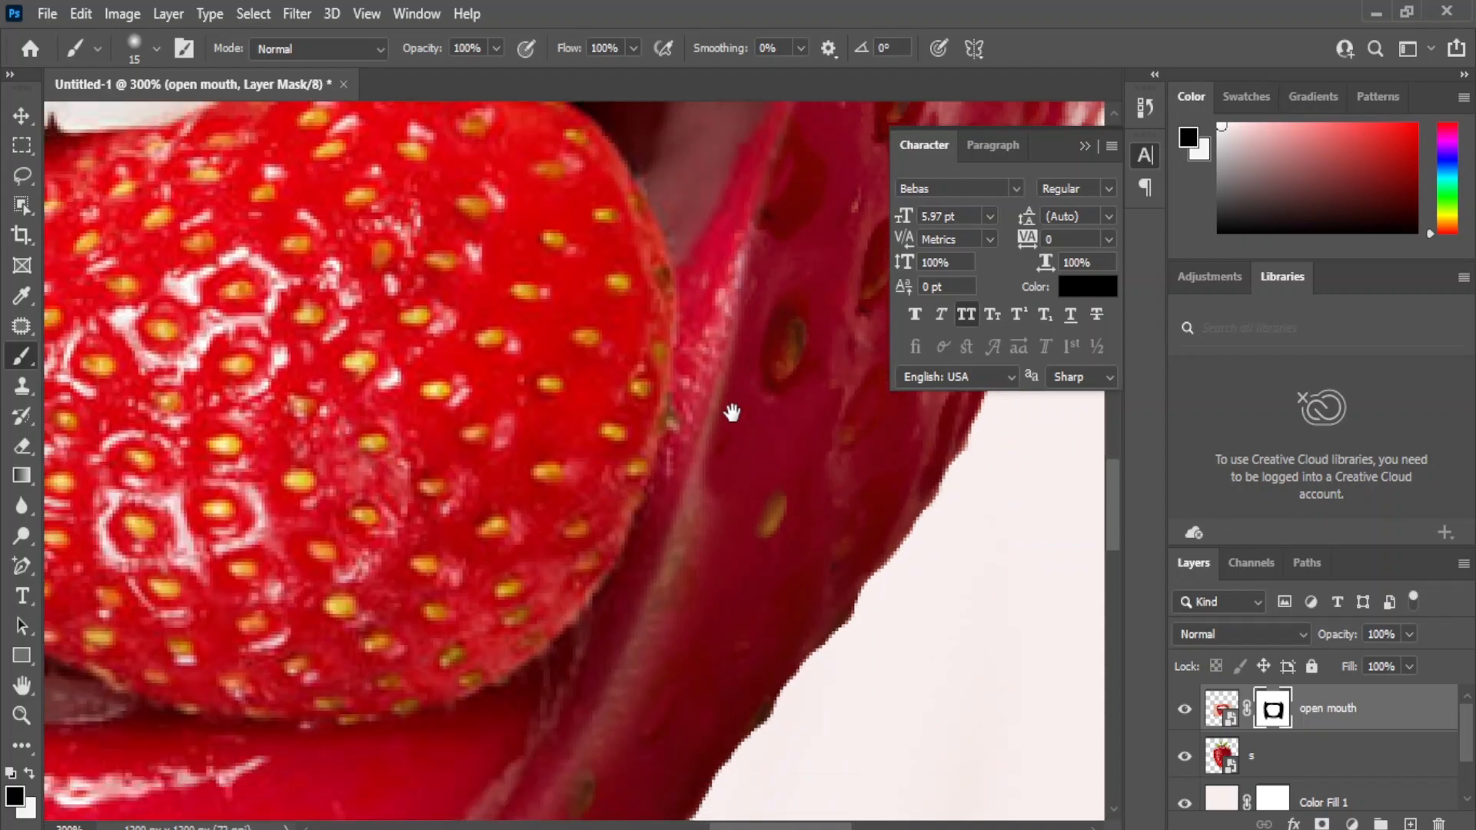
{"action": "mouse_move", "coordinate": [756, 284]}
{"action": "left_mouse_down"}
{"action": "mouse_move", "coordinate": [683, 612]}
{"action": "mouse_move", "coordinate": [738, 388]}
{"action": "mouse_move", "coordinate": [705, 399]}
{"action": "mouse_move", "coordinate": [663, 483]}
{"action": "left_mouse_up"}
{"action": "mouse_move", "coordinate": [694, 539]}
{"action": "left_mouse_down"}
{"action": "mouse_move", "coordinate": [848, 413]}
{"action": "mouse_move", "coordinate": [656, 424]}
{"action": "left_mouse_up"}
{"action": "mouse_move", "coordinate": [781, 297]}
{"action": "left_mouse_down"}
{"action": "mouse_move", "coordinate": [719, 376]}
{"action": "mouse_move", "coordinate": [616, 460]}
{"action": "mouse_move", "coordinate": [455, 526]}
{"action": "mouse_move", "coordinate": [670, 427]}
{"action": "left_mouse_up"}
Mask out the skin fringe along the bottom edge of the lower lip, from right to left.
{"action": "left_click_drag", "start_coordinate": [496, 521], "coordinate": [740, 489]}
{"action": "mouse_move", "coordinate": [345, 488]}
{"action": "left_mouse_down"}
{"action": "mouse_move", "coordinate": [652, 515]}
{"action": "mouse_move", "coordinate": [772, 463]}
{"action": "mouse_move", "coordinate": [466, 512]}
{"action": "mouse_move", "coordinate": [722, 471]}
{"action": "left_mouse_up"}
{"action": "left_click_drag", "start_coordinate": [406, 535], "coordinate": [635, 526]}
{"action": "mouse_move", "coordinate": [837, 480]}
{"action": "left_mouse_down"}
{"action": "mouse_move", "coordinate": [451, 467]}
{"action": "mouse_move", "coordinate": [221, 402]}
{"action": "mouse_move", "coordinate": [153, 316]}
{"action": "mouse_move", "coordinate": [374, 433]}
{"action": "mouse_move", "coordinate": [576, 468]}
{"action": "mouse_move", "coordinate": [791, 472]}
{"action": "left_mouse_up"}
{"action": "mouse_move", "coordinate": [479, 463]}
{"action": "left_mouse_down"}
{"action": "mouse_move", "coordinate": [833, 516]}
{"action": "mouse_move", "coordinate": [570, 402]}
{"action": "mouse_move", "coordinate": [748, 481]}
{"action": "mouse_move", "coordinate": [849, 506]}
{"action": "left_mouse_up"}
{"action": "left_click_drag", "start_coordinate": [658, 511], "coordinate": [700, 692]}
{"action": "mouse_move", "coordinate": [695, 617]}
{"action": "left_mouse_down"}
{"action": "mouse_move", "coordinate": [582, 543]}
{"action": "mouse_move", "coordinate": [480, 400]}
{"action": "mouse_move", "coordinate": [415, 259]}
{"action": "mouse_move", "coordinate": [625, 554]}
{"action": "mouse_move", "coordinate": [707, 613]}
{"action": "mouse_move", "coordinate": [569, 508]}
{"action": "left_mouse_up"}
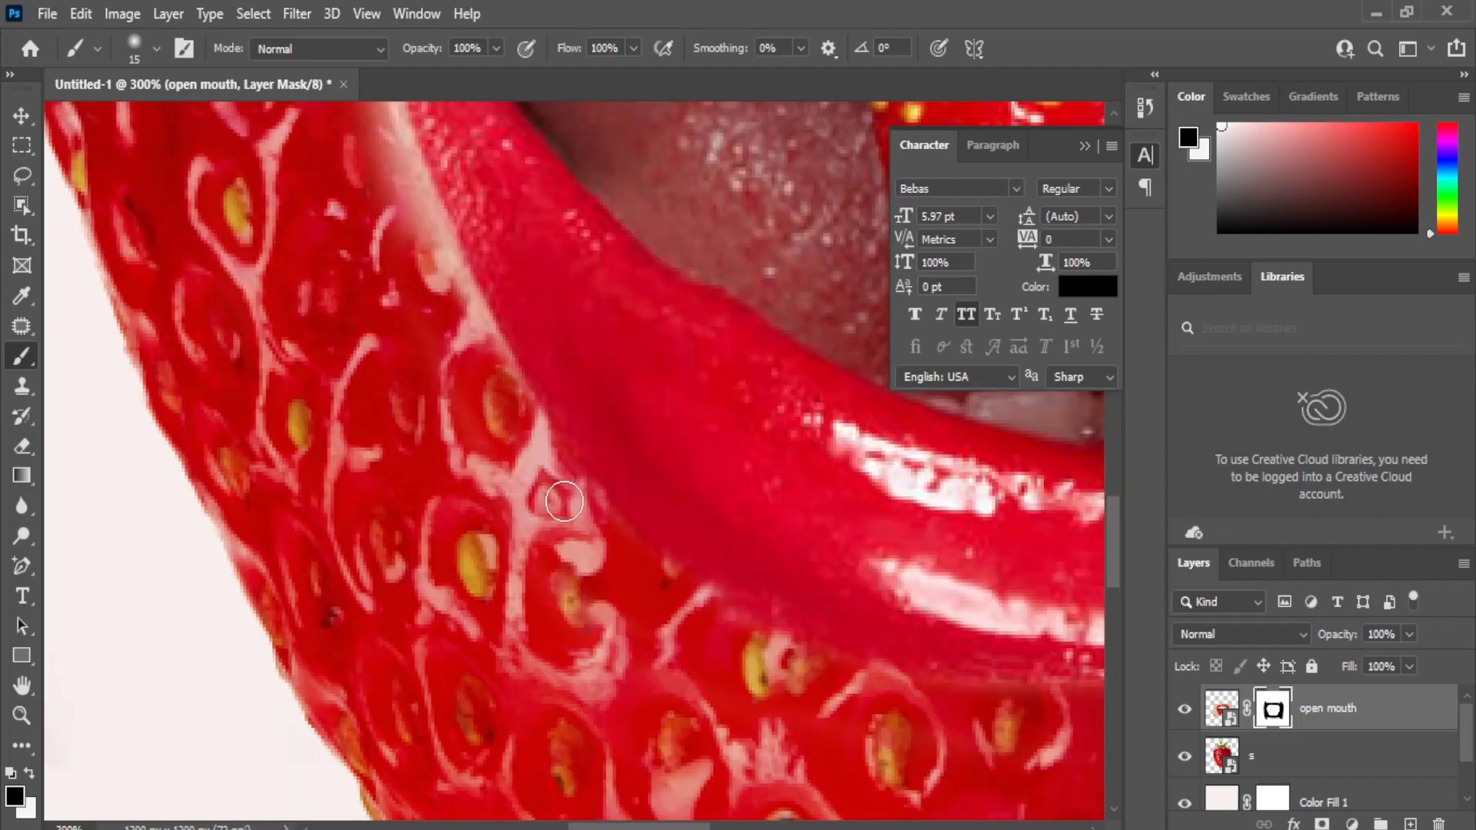
Mask out the skin along the left side of the lower lip and up around the left mouth corner.
{"action": "mouse_move", "coordinate": [537, 362]}
{"action": "left_mouse_down"}
{"action": "mouse_move", "coordinate": [647, 719]}
{"action": "mouse_move", "coordinate": [588, 621]}
{"action": "mouse_move", "coordinate": [538, 475]}
{"action": "mouse_move", "coordinate": [659, 735]}
{"action": "left_mouse_up"}
{"action": "mouse_move", "coordinate": [436, 357]}
{"action": "left_mouse_down"}
{"action": "mouse_move", "coordinate": [530, 578]}
{"action": "mouse_move", "coordinate": [549, 577]}
{"action": "left_mouse_up"}
{"action": "mouse_move", "coordinate": [599, 704]}
{"action": "left_mouse_down"}
{"action": "mouse_move", "coordinate": [639, 688]}
{"action": "mouse_move", "coordinate": [553, 603]}
{"action": "mouse_move", "coordinate": [514, 365]}
{"action": "mouse_move", "coordinate": [638, 662]}
{"action": "left_mouse_up"}
{"action": "mouse_move", "coordinate": [538, 402]}
{"action": "left_mouse_down"}
{"action": "mouse_move", "coordinate": [528, 264]}
{"action": "mouse_move", "coordinate": [556, 451]}
{"action": "mouse_move", "coordinate": [515, 626]}
{"action": "left_mouse_up"}
{"action": "mouse_move", "coordinate": [635, 340]}
{"action": "left_mouse_down"}
{"action": "mouse_move", "coordinate": [564, 475]}
{"action": "mouse_move", "coordinate": [565, 501]}
{"action": "left_mouse_up"}
{"action": "mouse_move", "coordinate": [624, 365]}
{"action": "left_mouse_down"}
{"action": "mouse_move", "coordinate": [551, 488]}
{"action": "mouse_move", "coordinate": [553, 510]}
{"action": "mouse_move", "coordinate": [636, 422]}
{"action": "mouse_move", "coordinate": [552, 498]}
{"action": "left_mouse_up"}
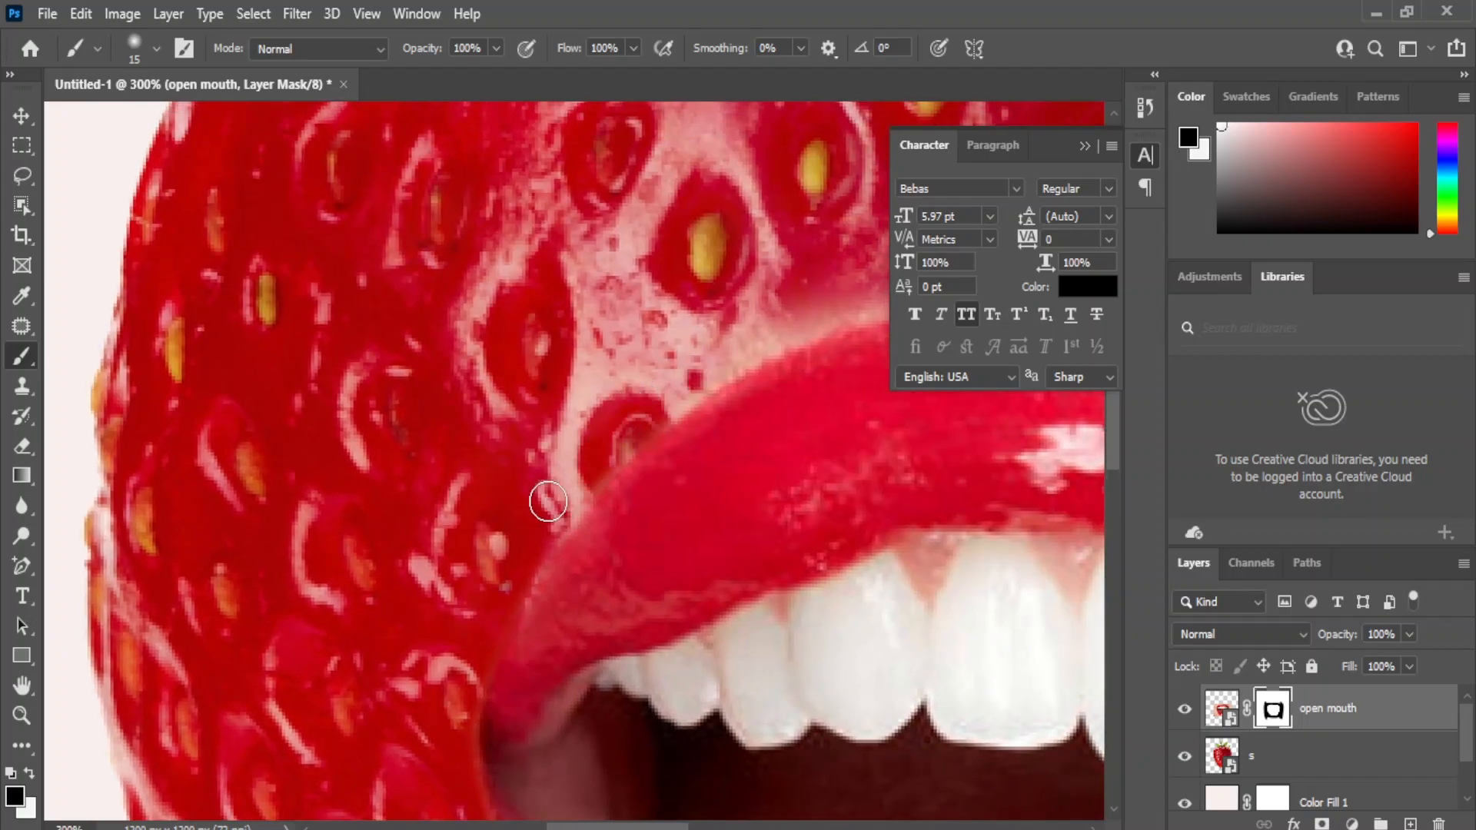
Clean up the mask along the left and middle parts of the upper lip's top edge.
{"action": "left_click_drag", "start_coordinate": [686, 372], "coordinate": [687, 386]}
{"action": "left_click_drag", "start_coordinate": [758, 345], "coordinate": [825, 313]}
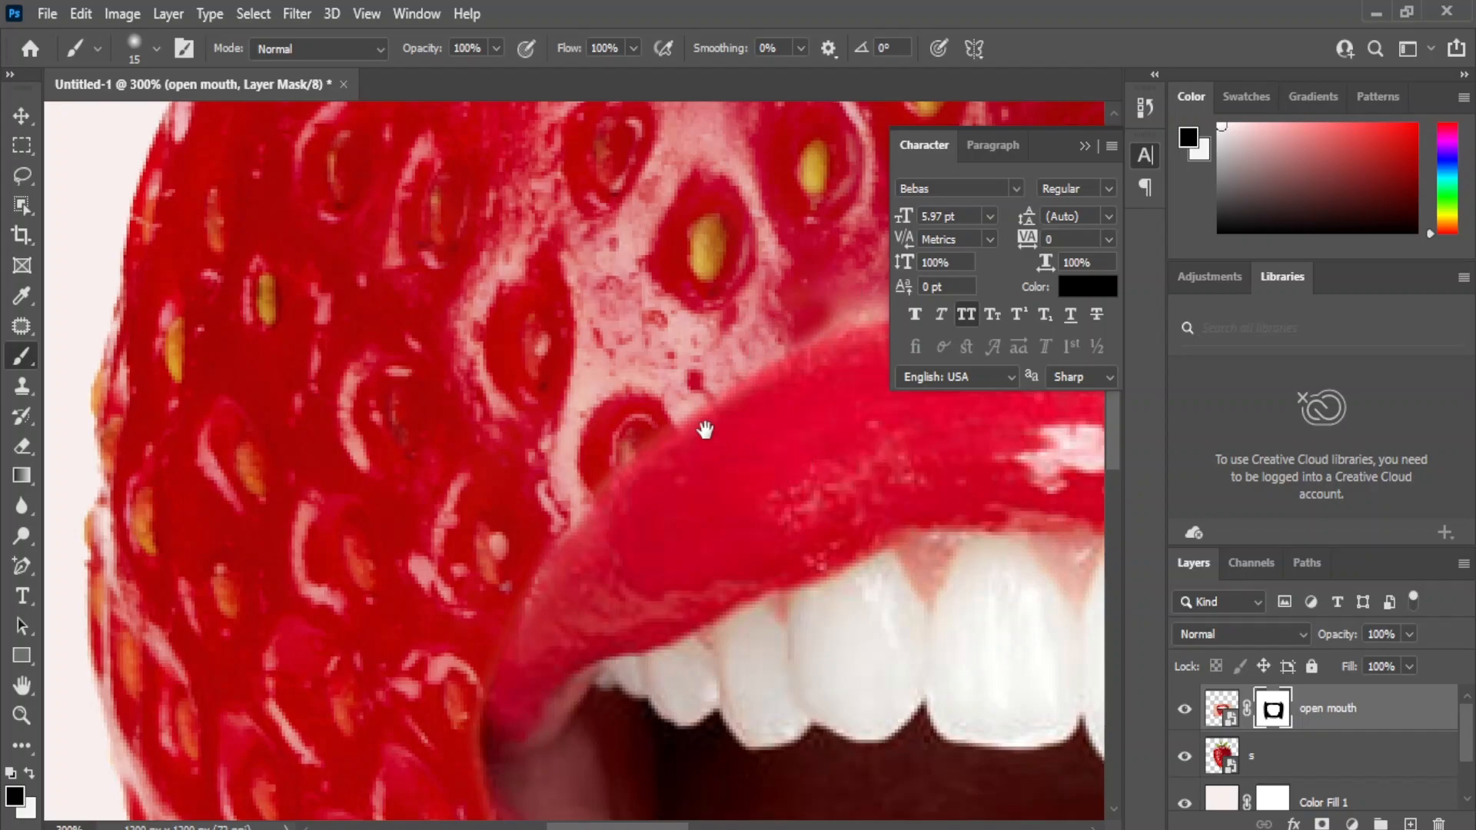
{"action": "left_click_drag", "start_coordinate": [719, 444], "coordinate": [368, 602]}
{"action": "mouse_move", "coordinate": [444, 477]}
{"action": "left_mouse_down"}
{"action": "mouse_move", "coordinate": [660, 426]}
{"action": "mouse_move", "coordinate": [799, 422]}
{"action": "left_mouse_up"}
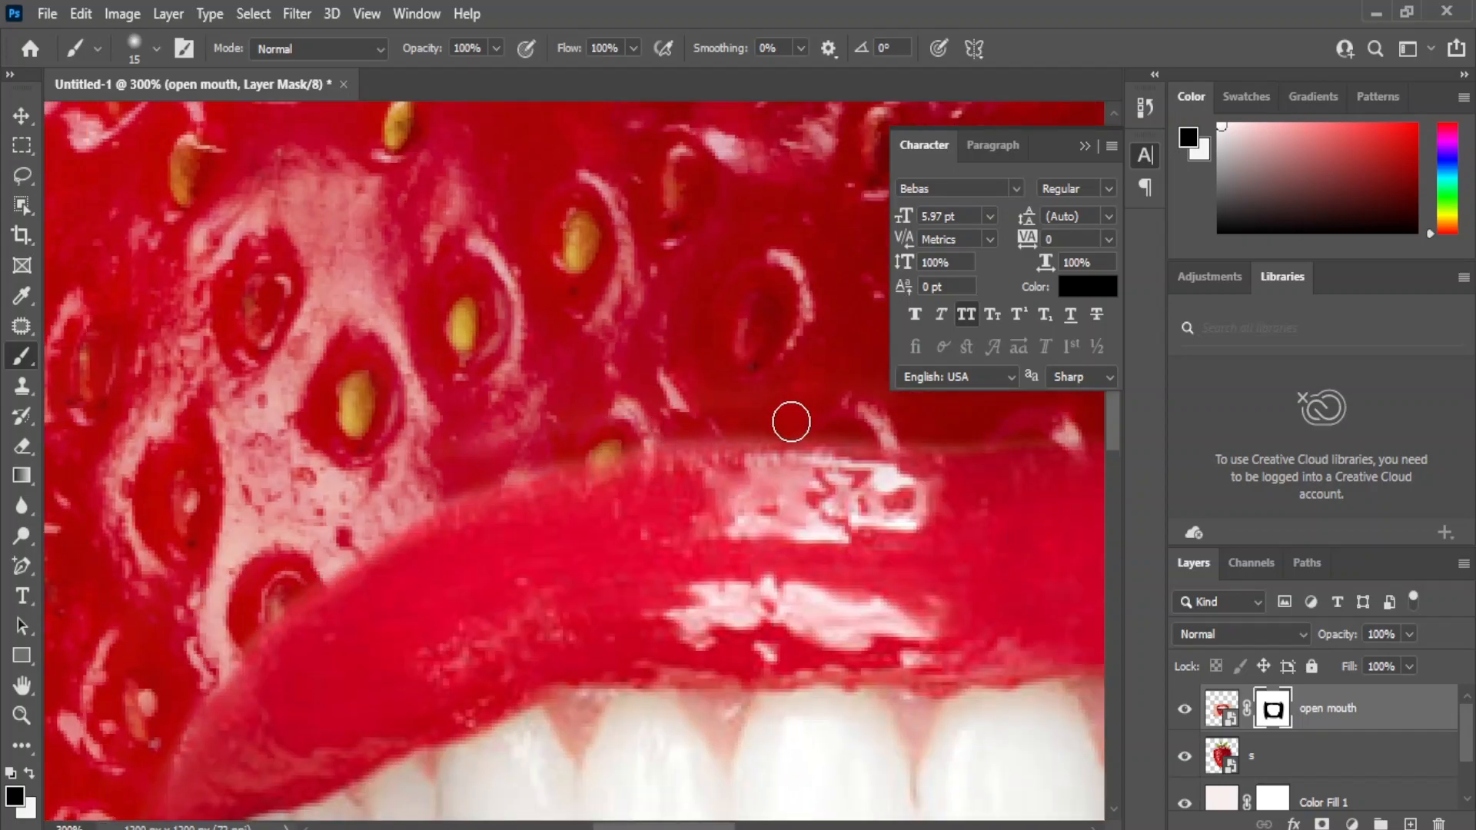
{"action": "left_click_drag", "start_coordinate": [612, 437], "coordinate": [870, 425]}
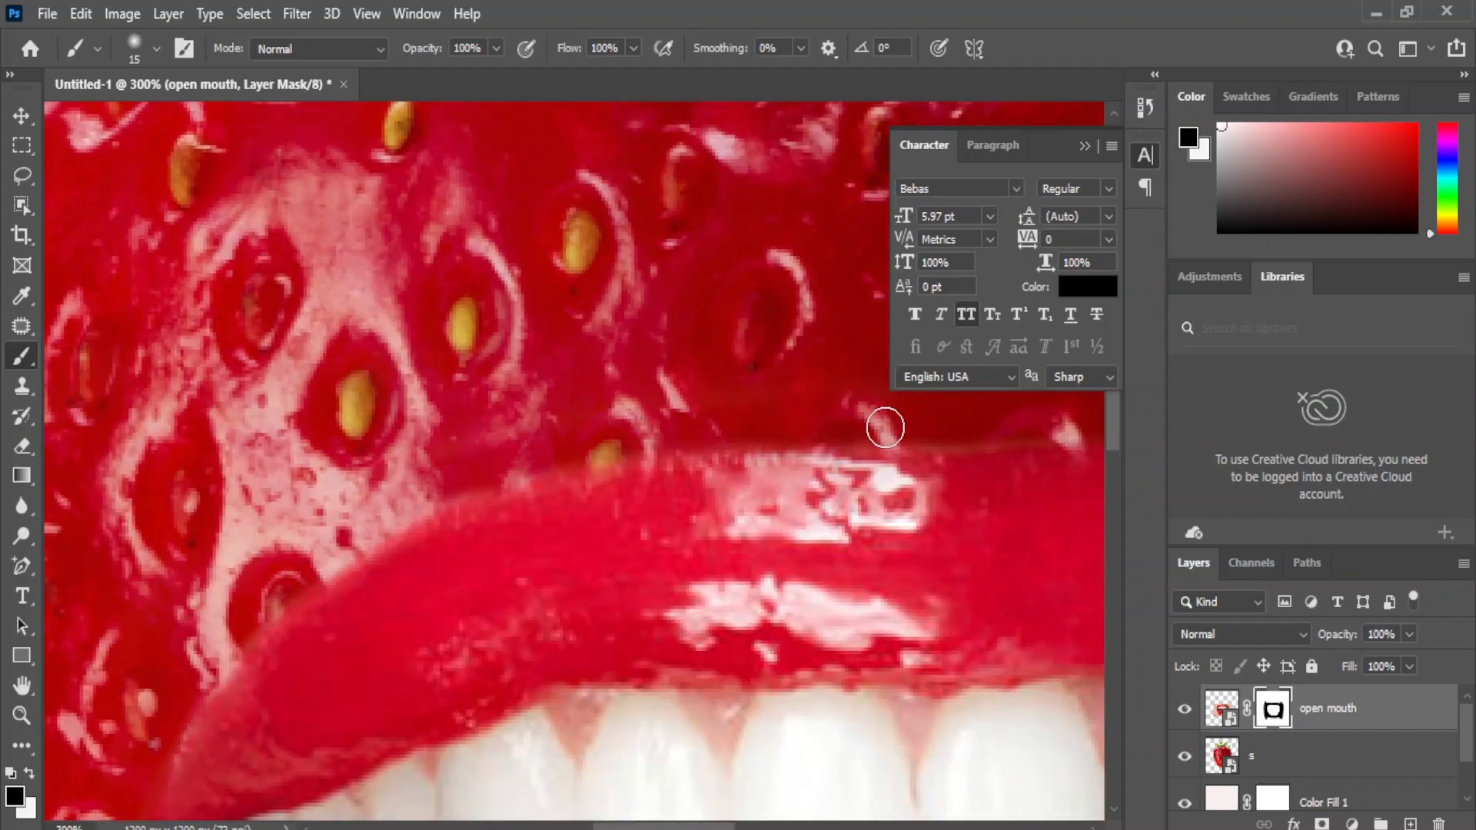
{"action": "left_click_drag", "start_coordinate": [770, 477], "coordinate": [521, 471]}
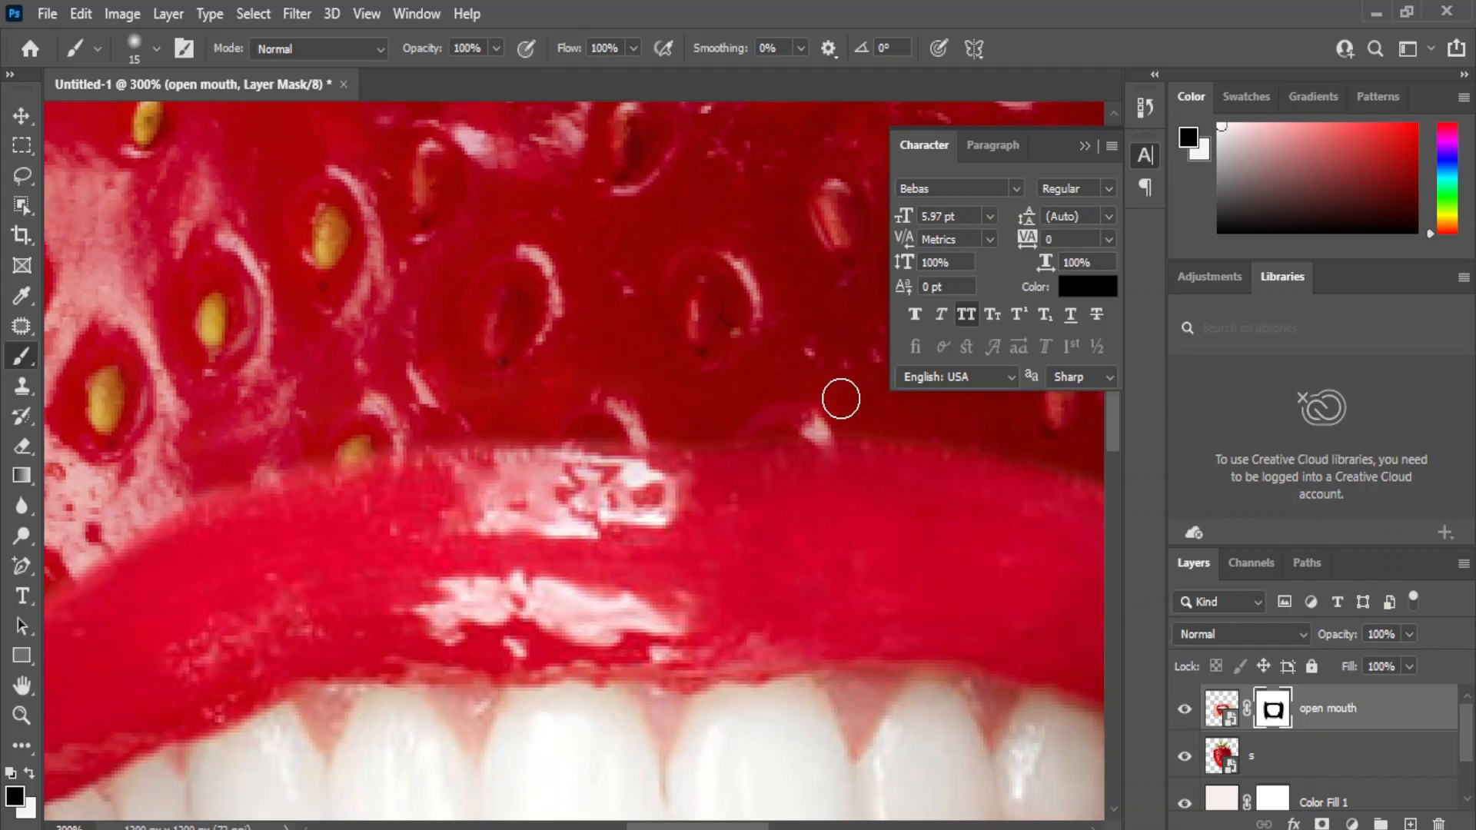
Add a new layer and place it between the strawberry layer "s" and Color Fill 1.
{"action": "key", "text": "ctrl+minus"}
{"action": "key", "text": "ctrl+minus"}
{"action": "key", "text": "ctrl+minus"}
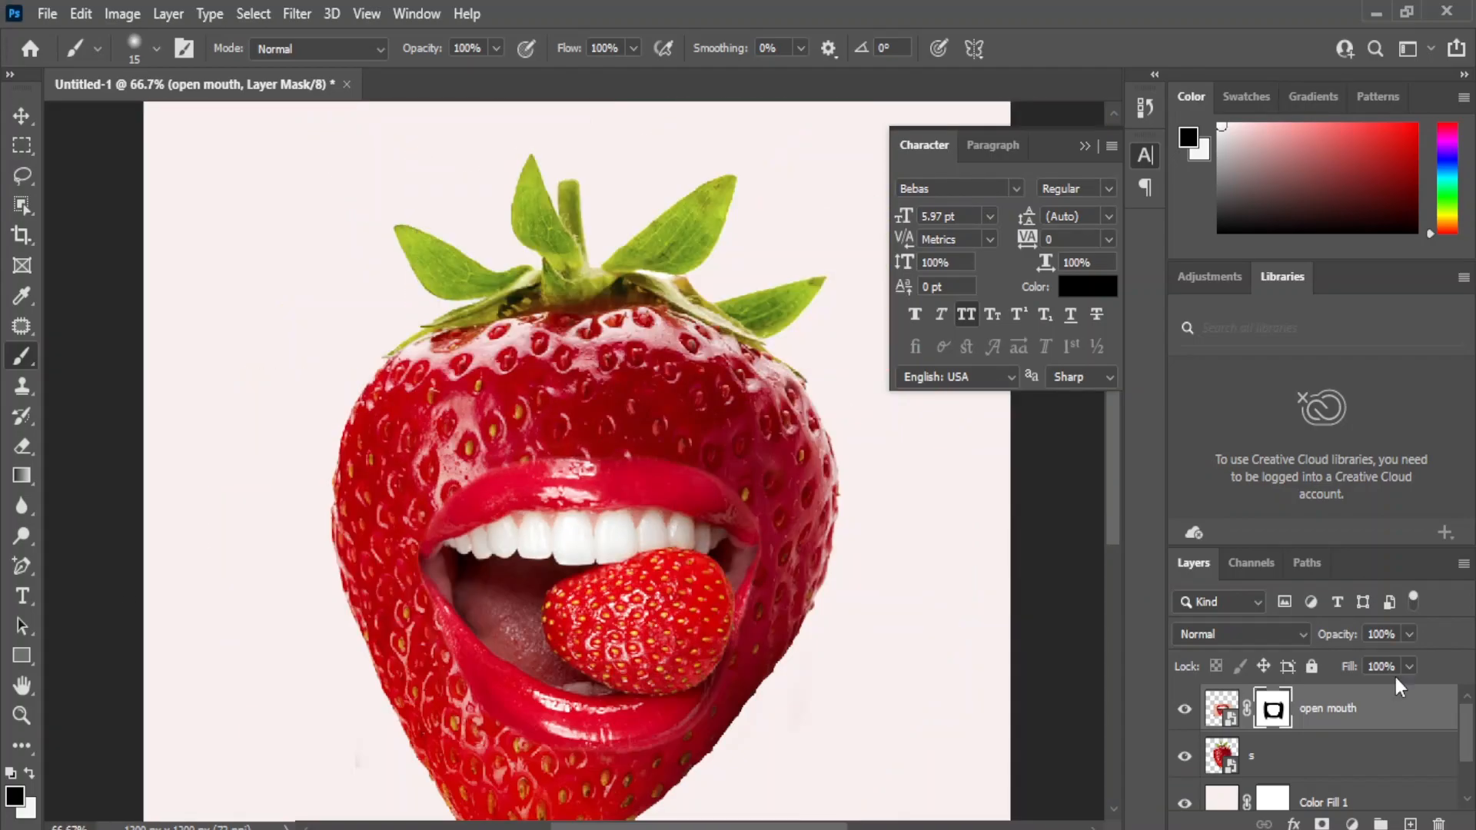
{"action": "left_click", "coordinate": [1224, 711]}
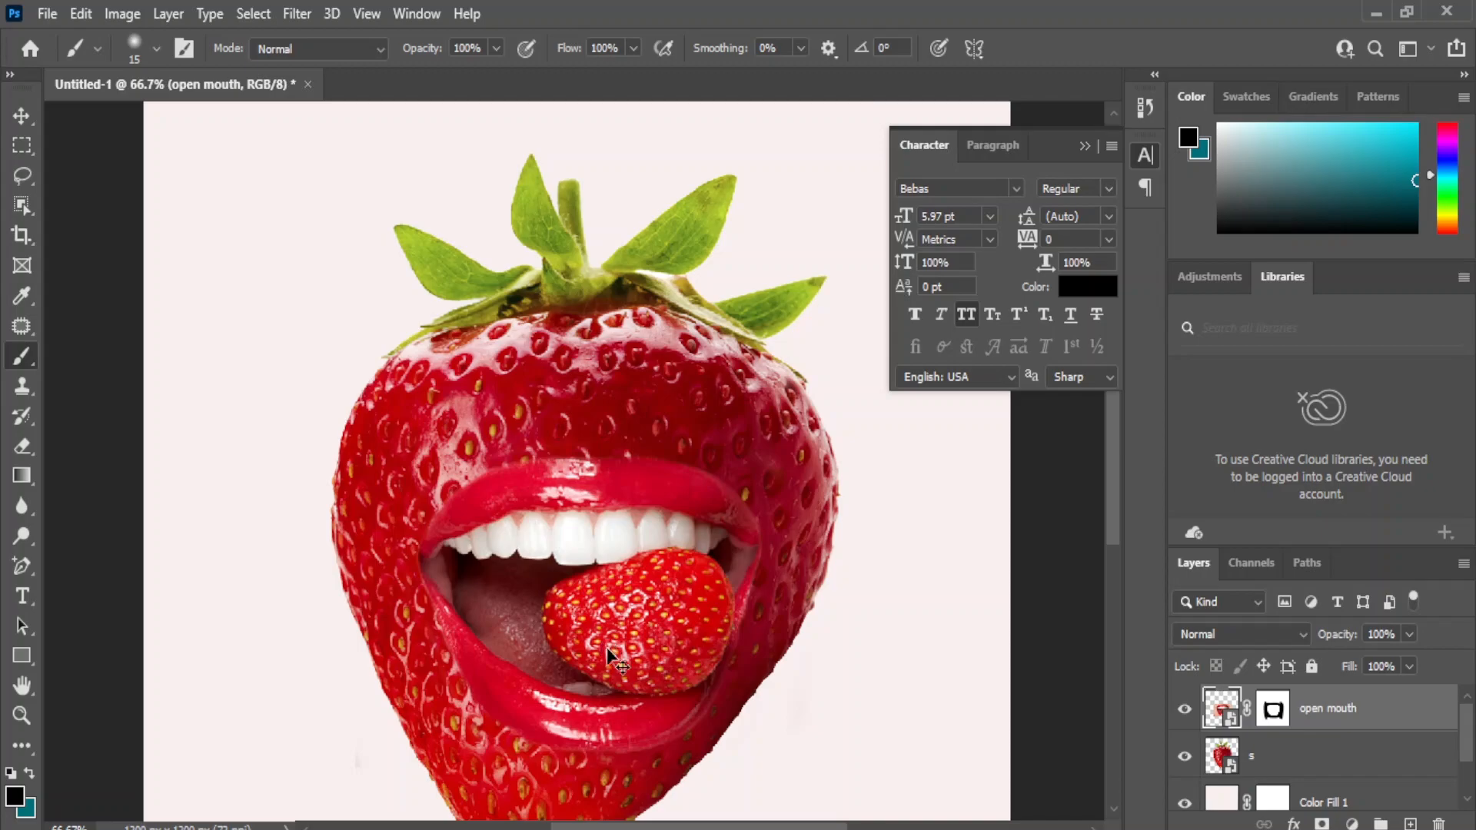
{"action": "key", "text": "ctrl+minus"}
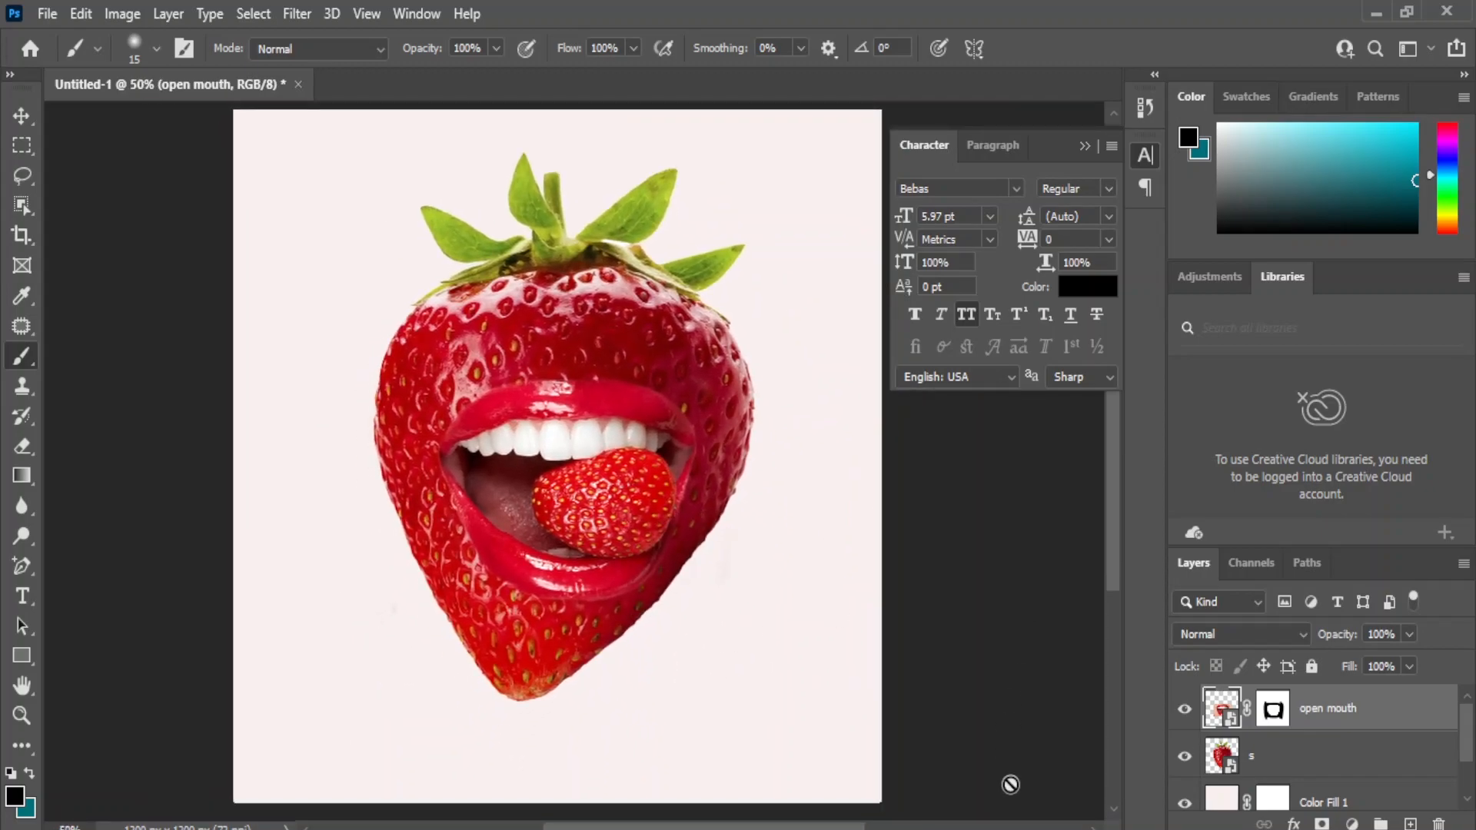
{"action": "left_click", "coordinate": [1410, 824]}
{"action": "left_click_drag", "start_coordinate": [1299, 712], "coordinate": [1279, 768]}
Paint a single soft black spot with a 250 px brush on the background, below and left of the strawberry.
{"action": "right_click", "coordinate": [20, 356]}
{"action": "left_click", "coordinate": [103, 358]}
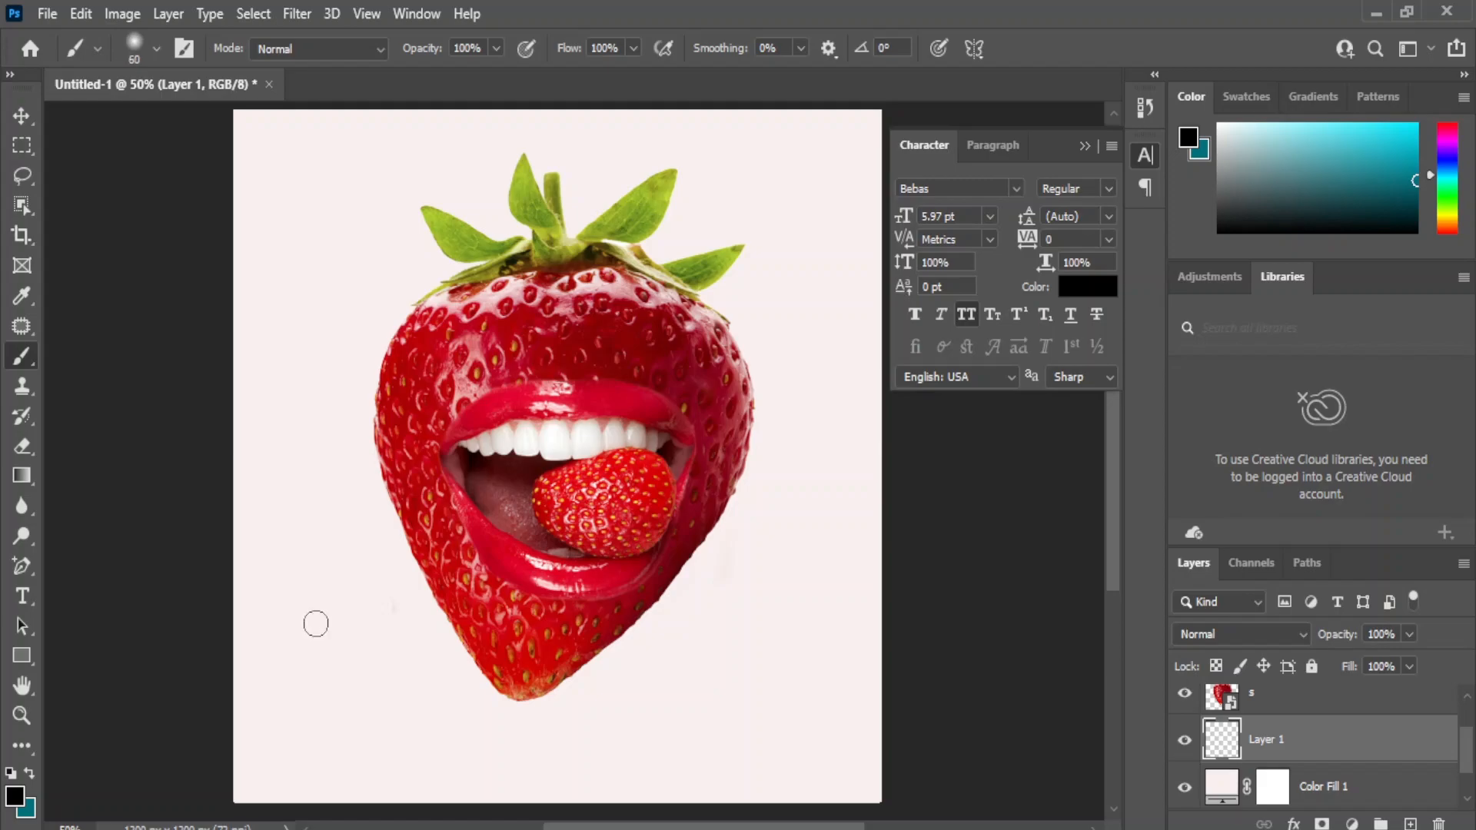
{"action": "key", "text": "bracketright"}
{"action": "key", "text": "bracketright"}
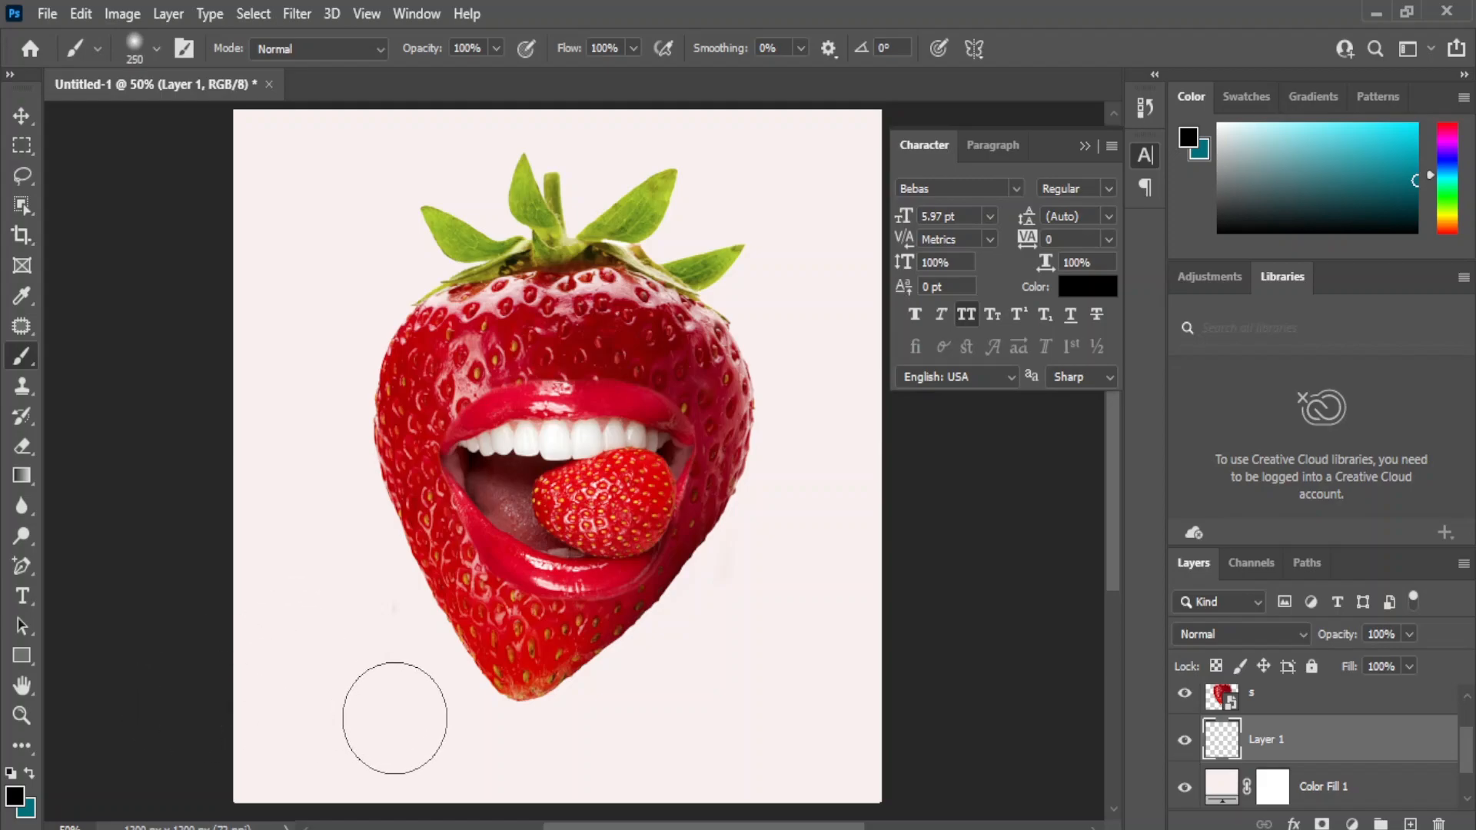
{"action": "left_click", "coordinate": [394, 717]}
Squash the black spot into a flat shadow, scale it to about 65% and place it just beneath the strawberry's tip.
{"action": "left_click", "coordinate": [23, 114]}
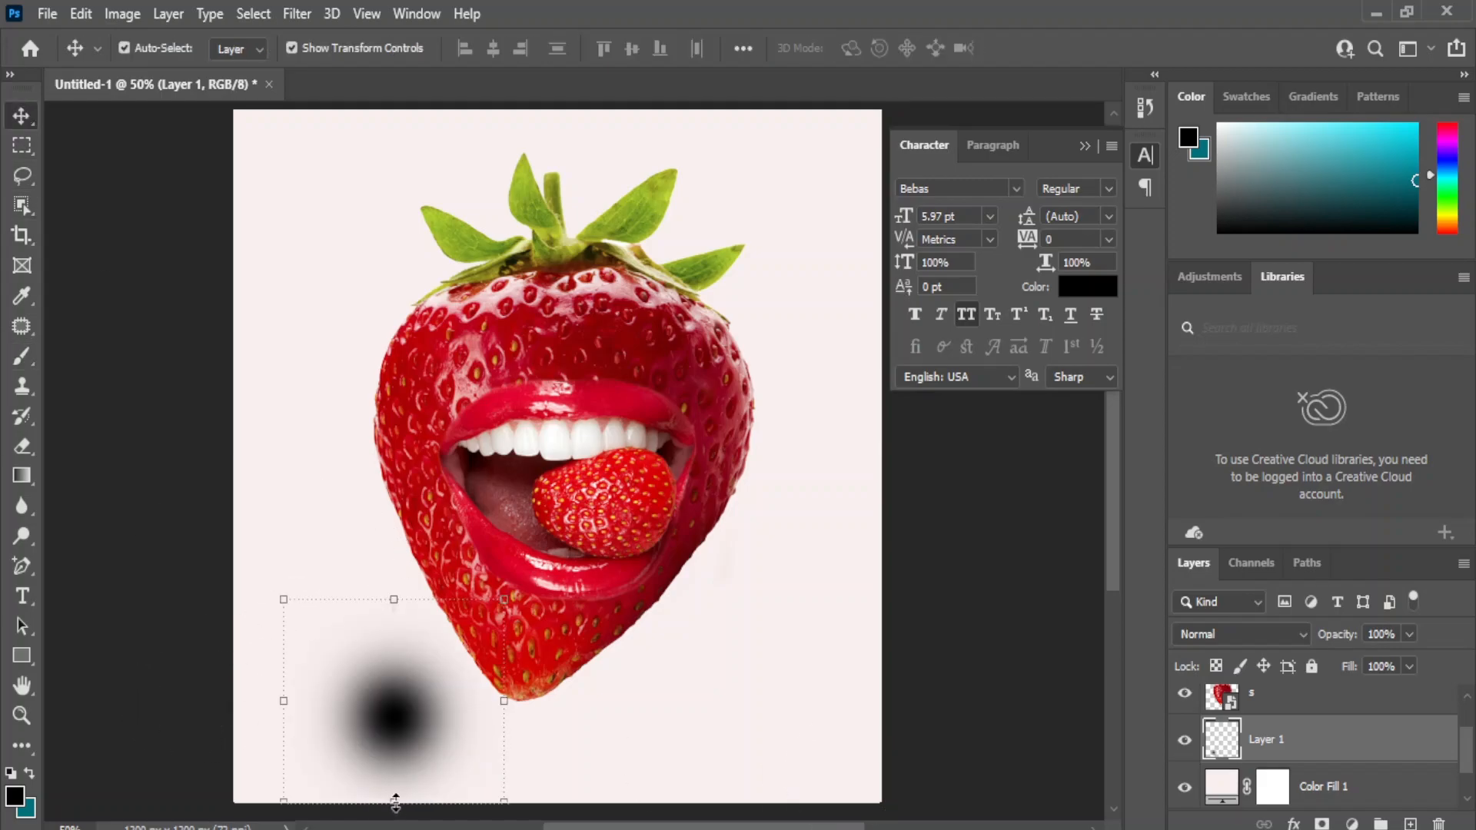
{"action": "left_click_drag", "start_coordinate": [395, 804], "coordinate": [516, 729]}
{"action": "left_click", "coordinate": [22, 116]}
{"action": "left_click", "coordinate": [378, 603]}
{"action": "left_click_drag", "start_coordinate": [400, 728], "coordinate": [488, 722]}
{"action": "left_click_drag", "start_coordinate": [585, 718], "coordinate": [562, 713]}
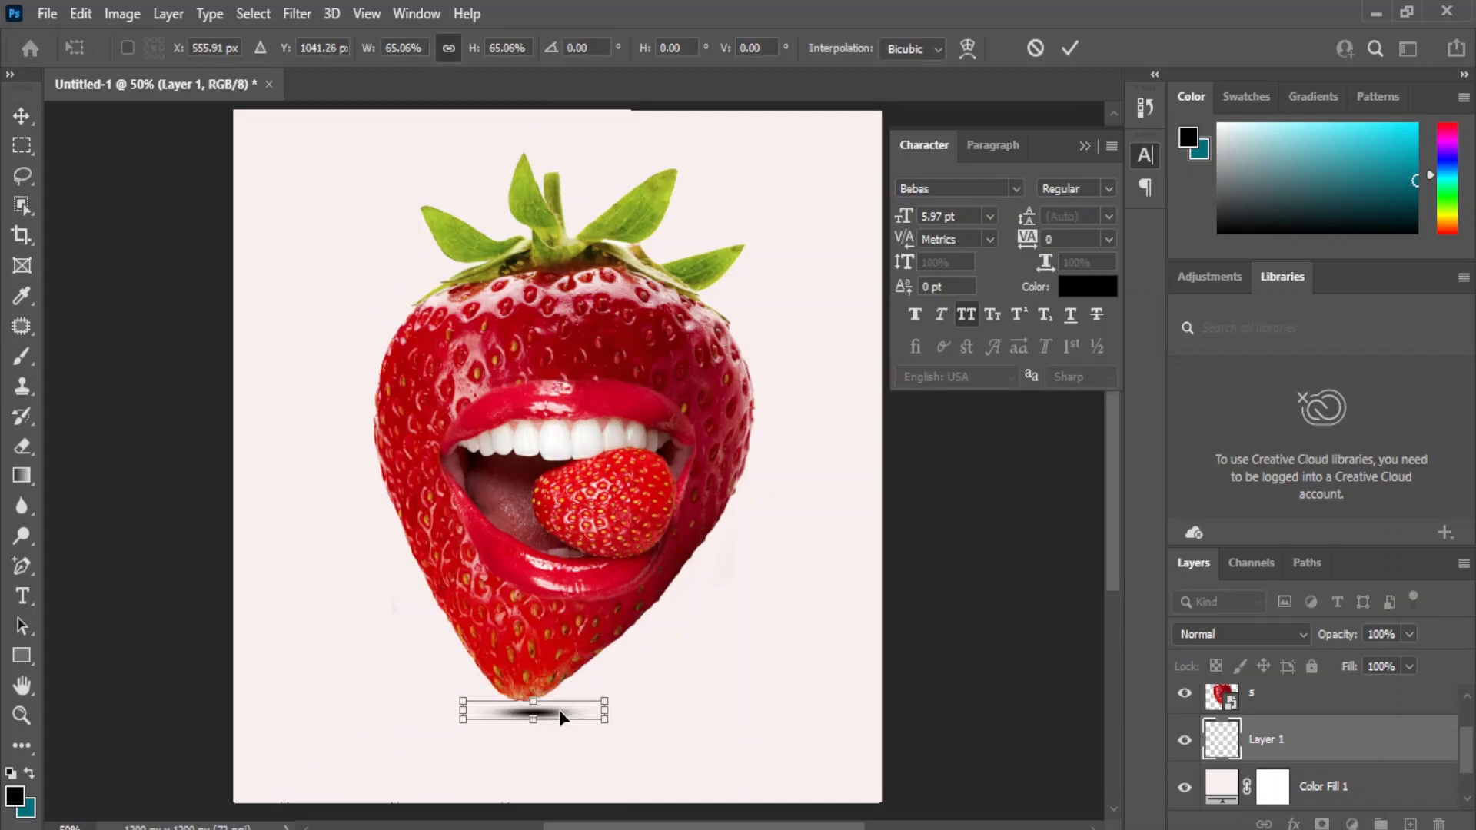
Nudge the shadow slightly down and left, and set its layer opacity to 72%.
{"action": "key", "text": "Down"}
{"action": "key", "text": "Down"}
{"action": "key", "text": "Down"}
{"action": "key", "text": "Down"}
{"action": "key", "text": "Down"}
{"action": "key", "text": "Down"}
{"action": "key", "text": "Down"}
{"action": "key", "text": "Down"}
{"action": "key", "text": "shift+Left"}
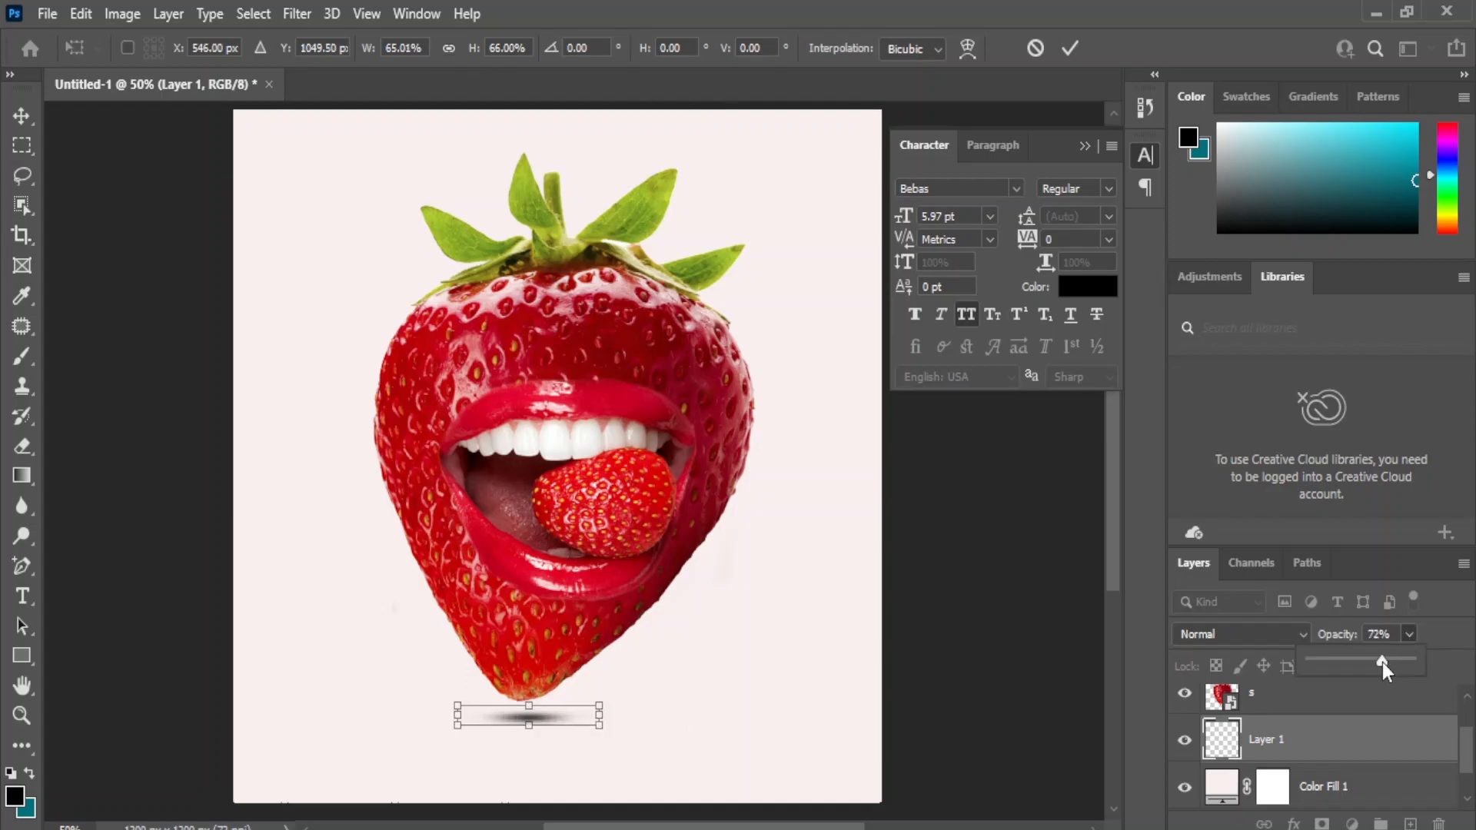
{"action": "left_click", "coordinate": [981, 638]}
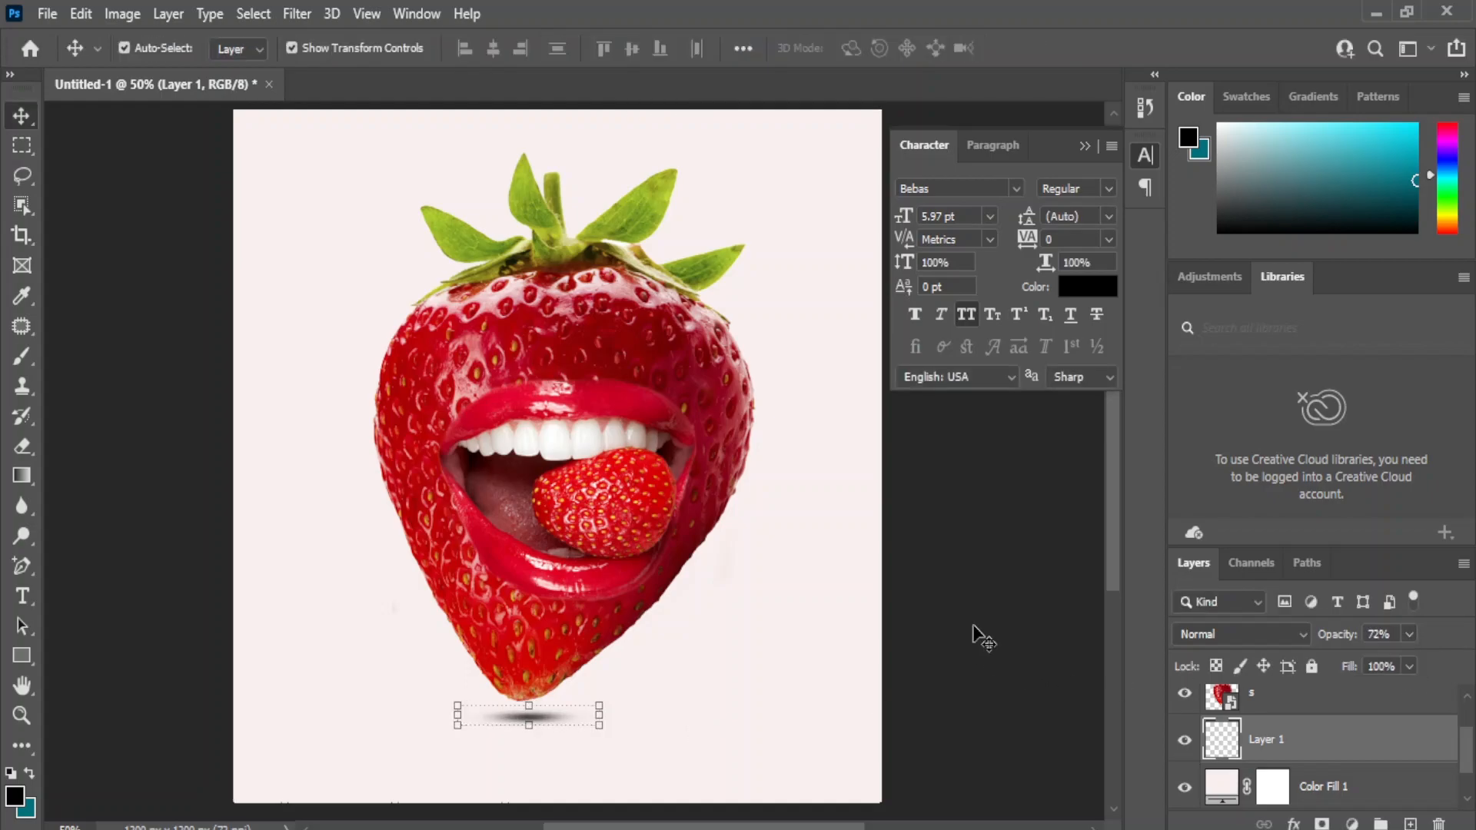
{"action": "left_click", "coordinate": [1306, 712]}
{"action": "left_click", "coordinate": [981, 661]}
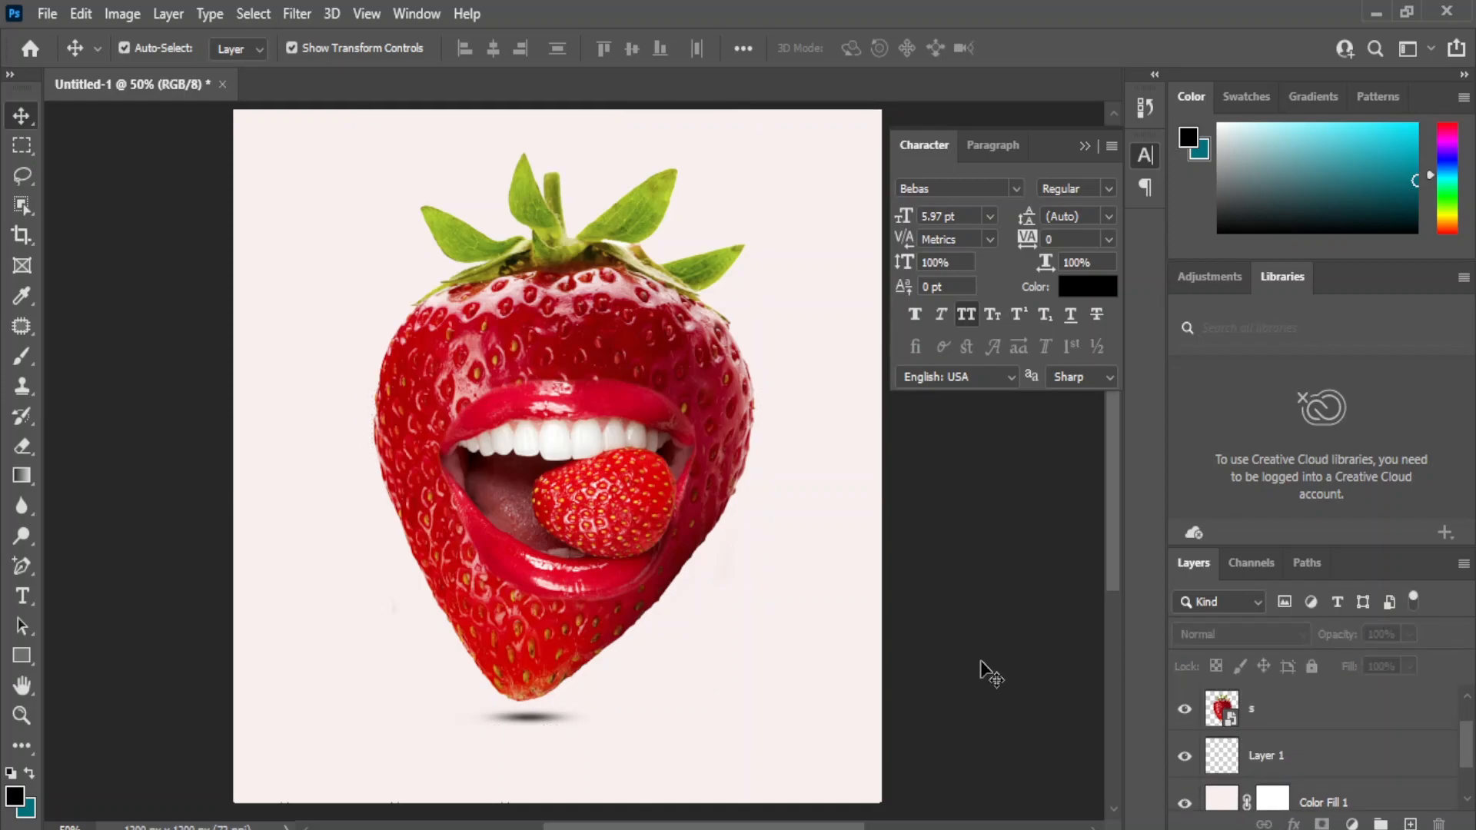
Recolor the Color Fill 1 background with the red cd0328 sampled from the upper lip's edge.
{"action": "scroll", "coordinate": [1336, 719], "scroll_direction": "down", "scroll_amount": 1}
{"action": "double_click", "coordinate": [1220, 742]}
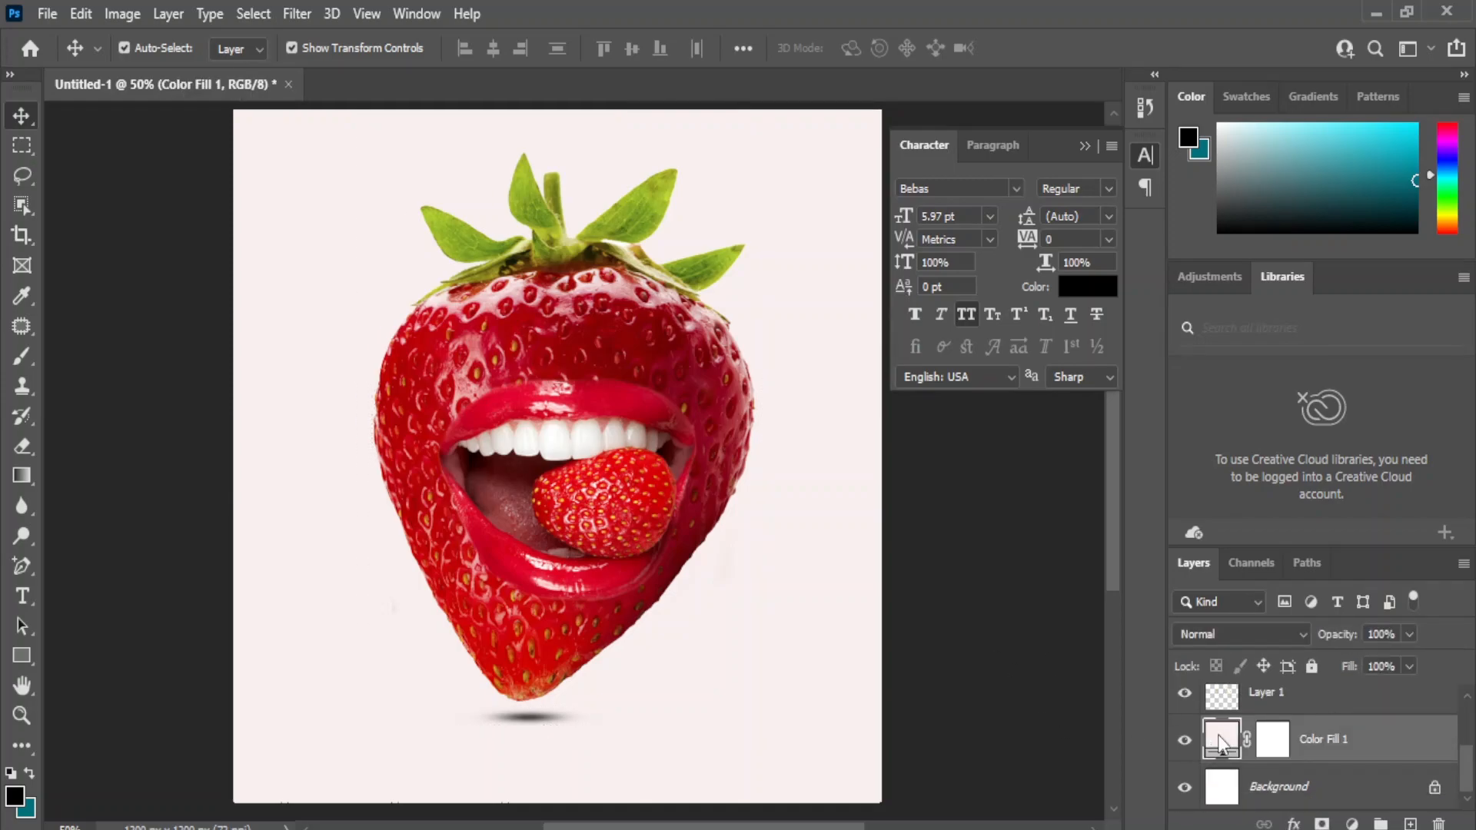
{"action": "left_click", "coordinate": [602, 391]}
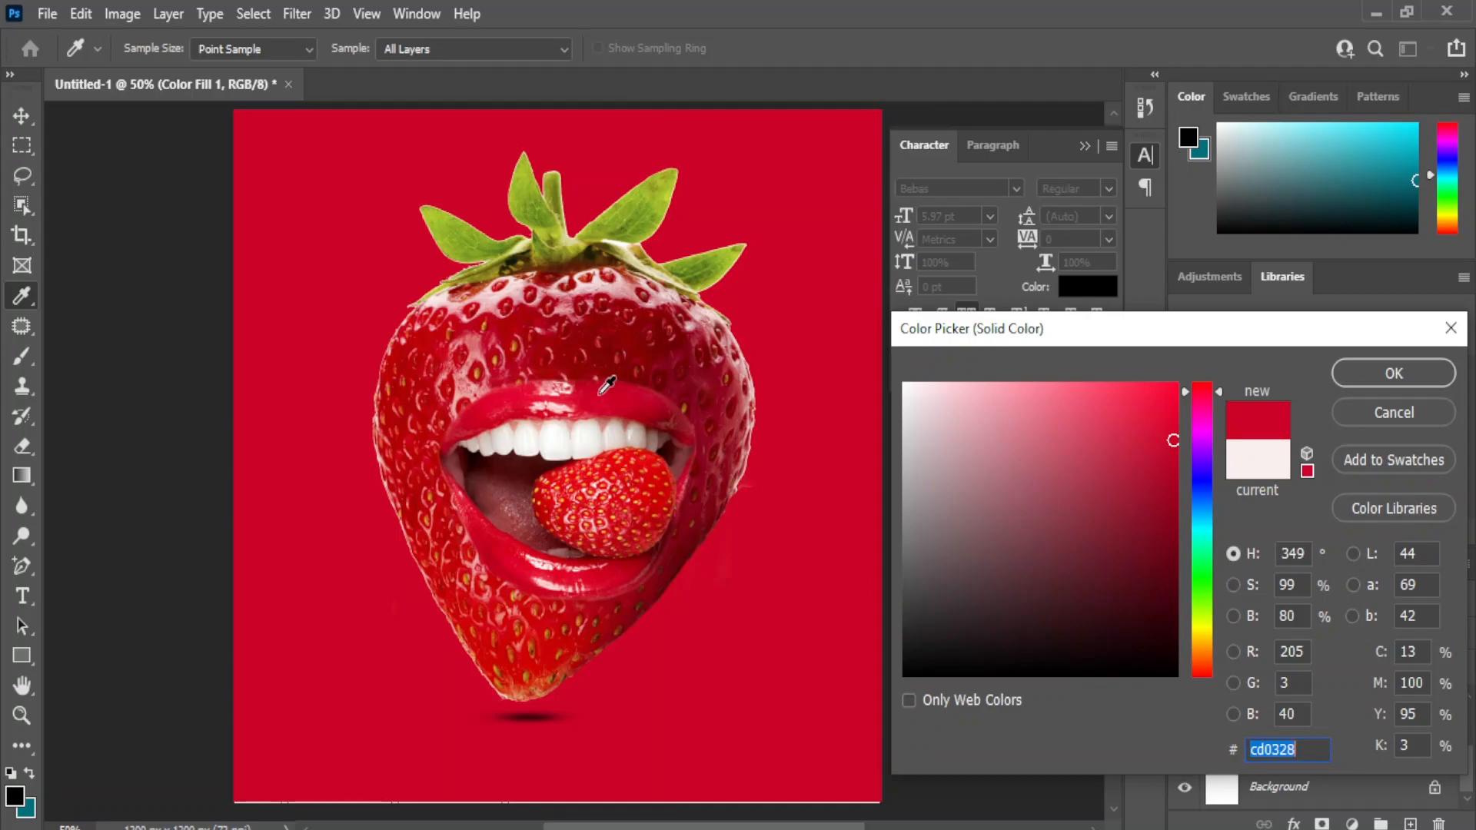
{"action": "left_click", "coordinate": [1383, 386]}
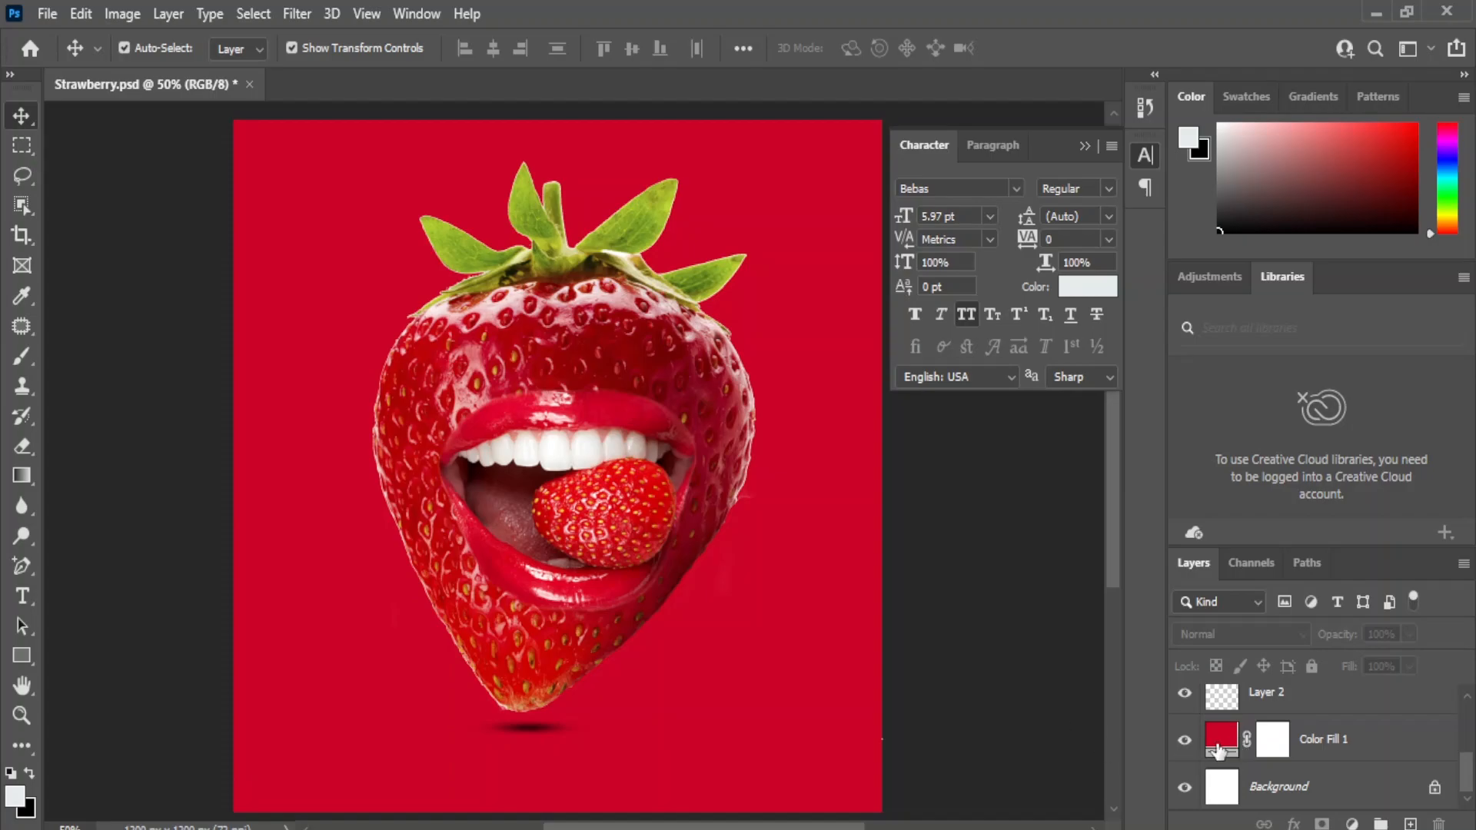
Set the Color Fill 1 background to the darker red b20314, sampled from the upper part of the strawberry.
{"action": "double_click", "coordinate": [1224, 740]}
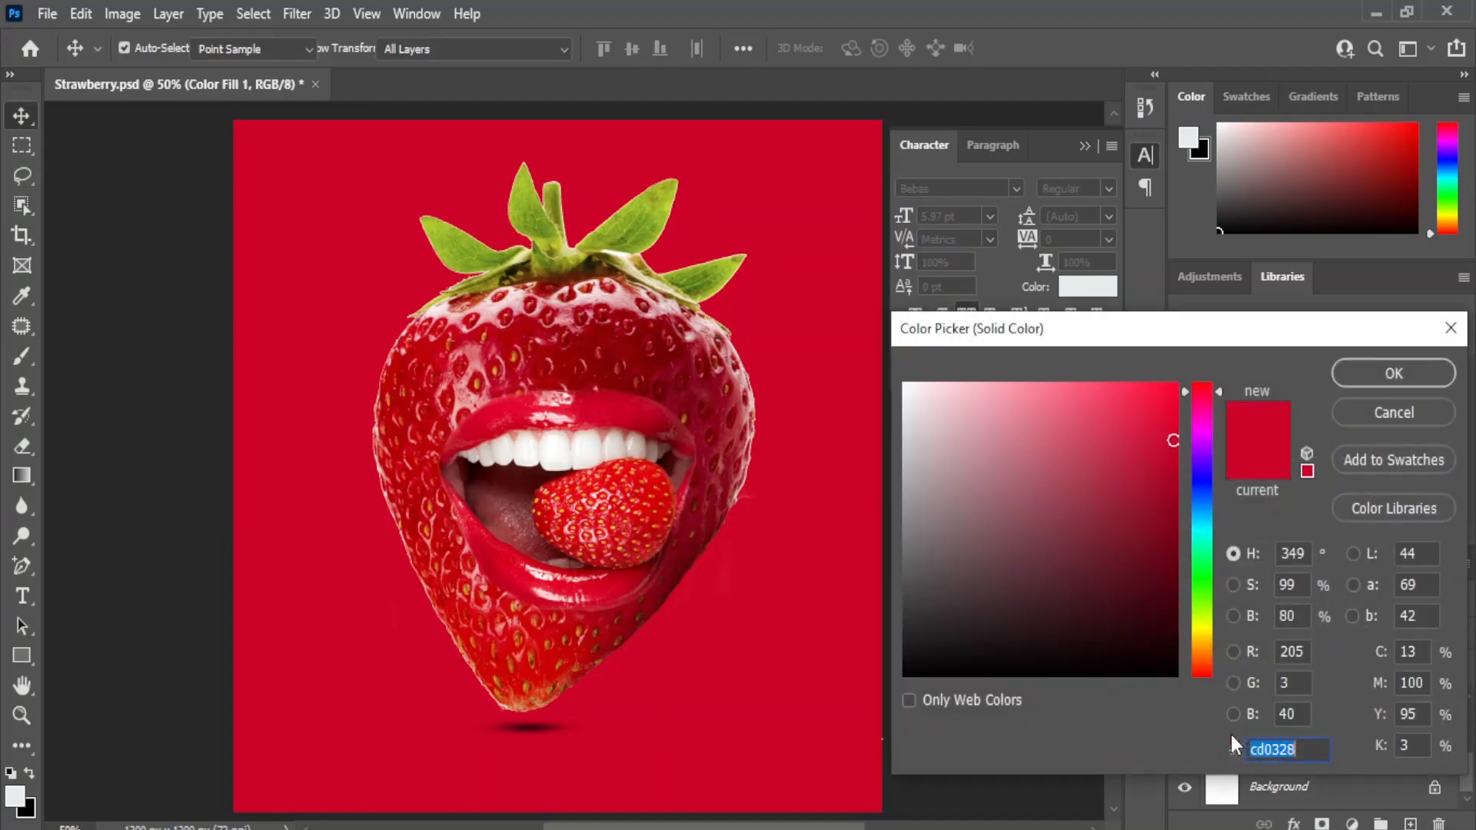
{"action": "left_click", "coordinate": [526, 325]}
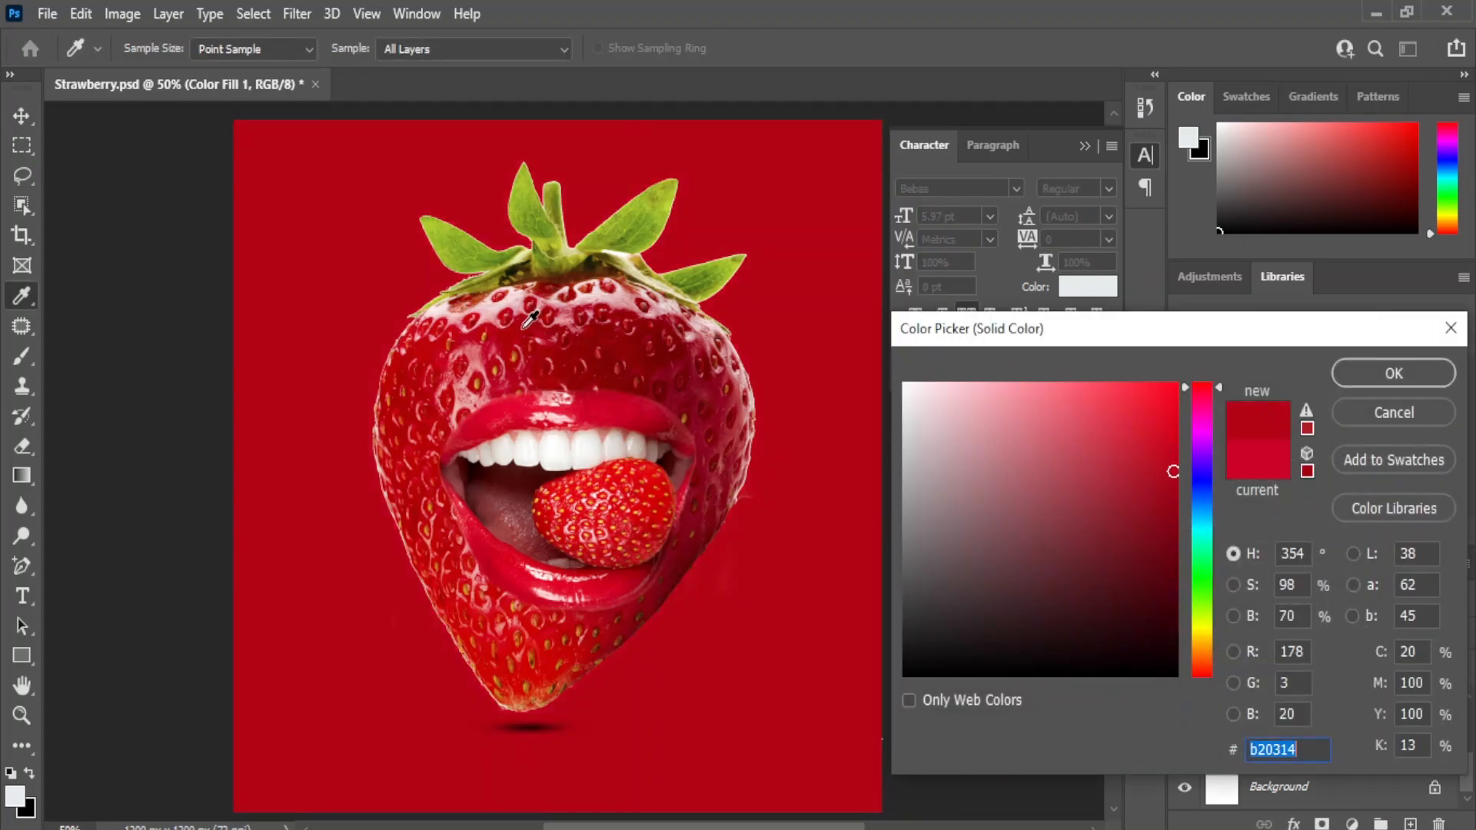
{"action": "left_click", "coordinate": [1383, 377]}
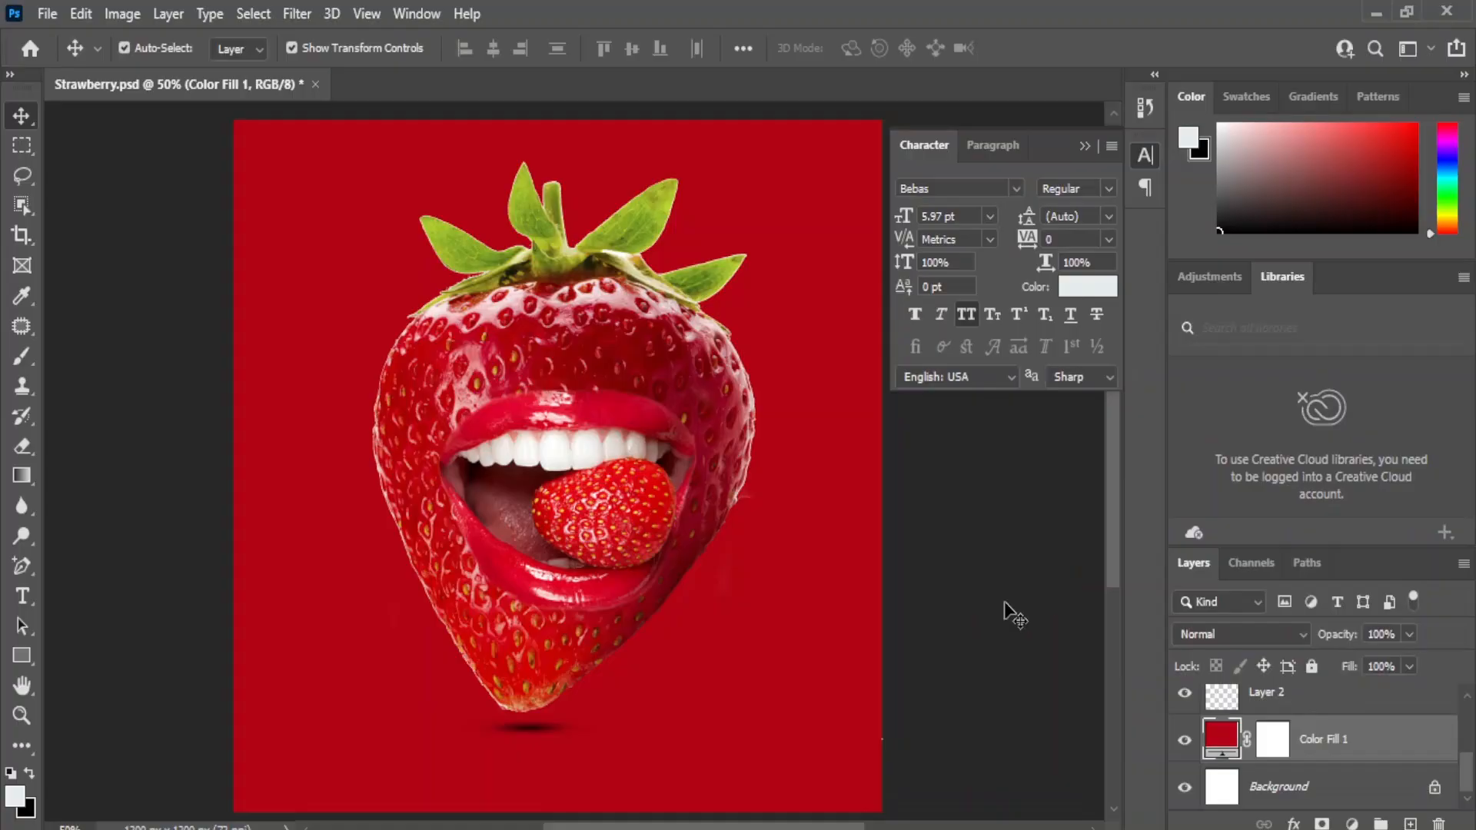
Add a new layer and place it directly above Color Fill 1, beneath Layer 2.
{"action": "left_click", "coordinate": [1354, 792]}
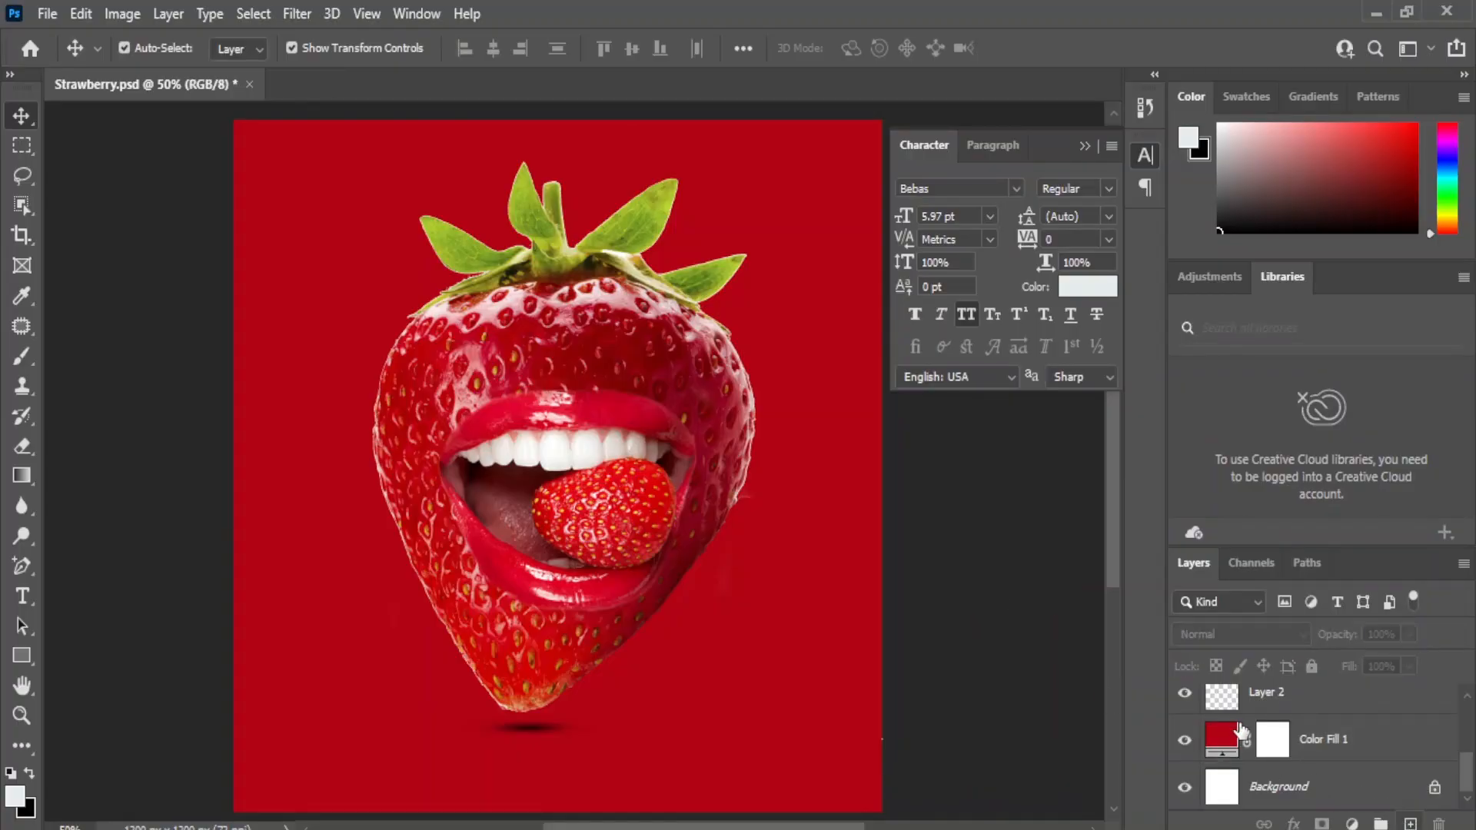
{"action": "left_click", "coordinate": [1257, 706]}
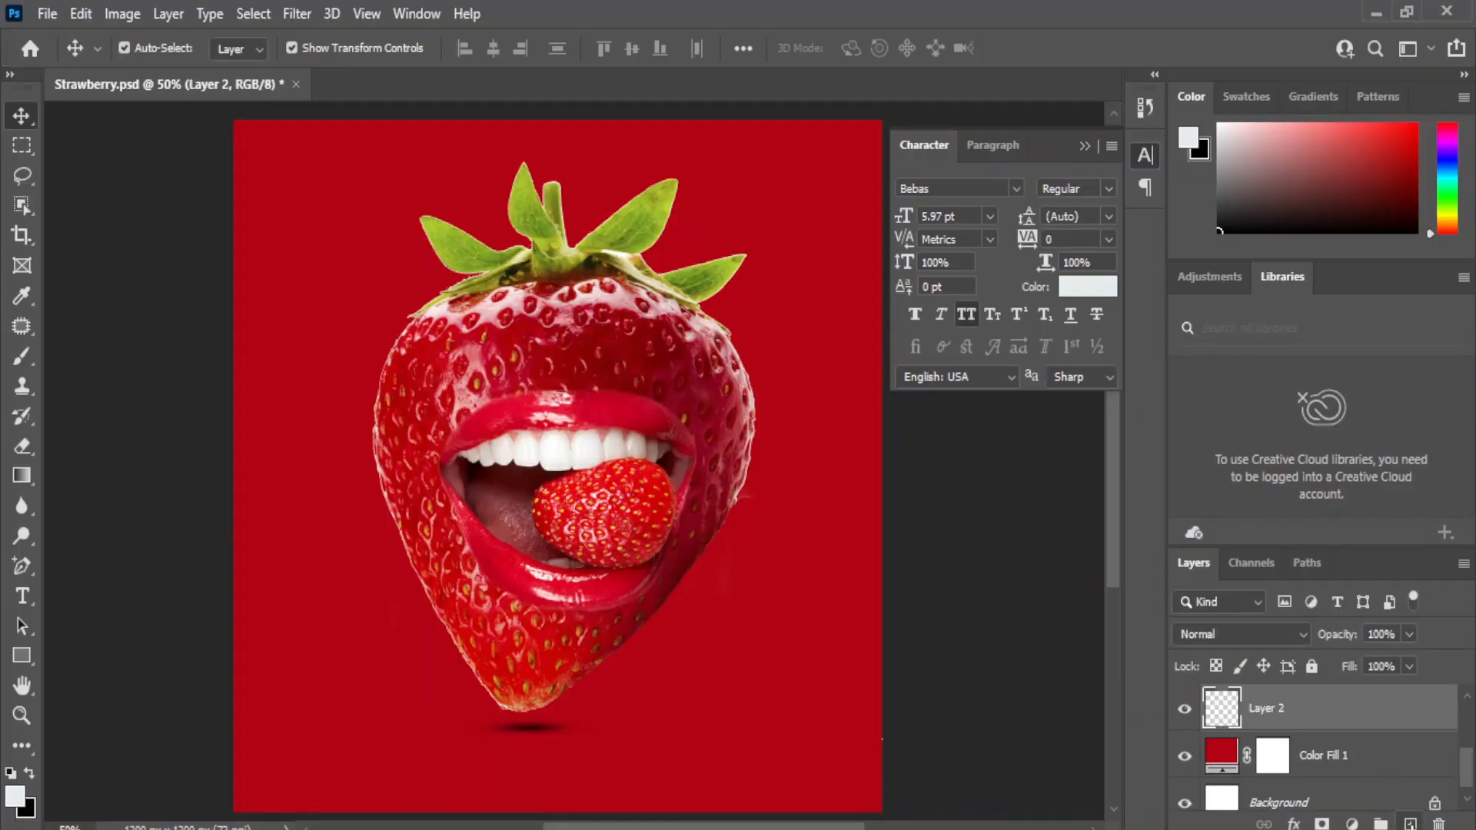
{"action": "left_click", "coordinate": [1410, 824]}
{"action": "left_click_drag", "start_coordinate": [1263, 712], "coordinate": [1228, 765]}
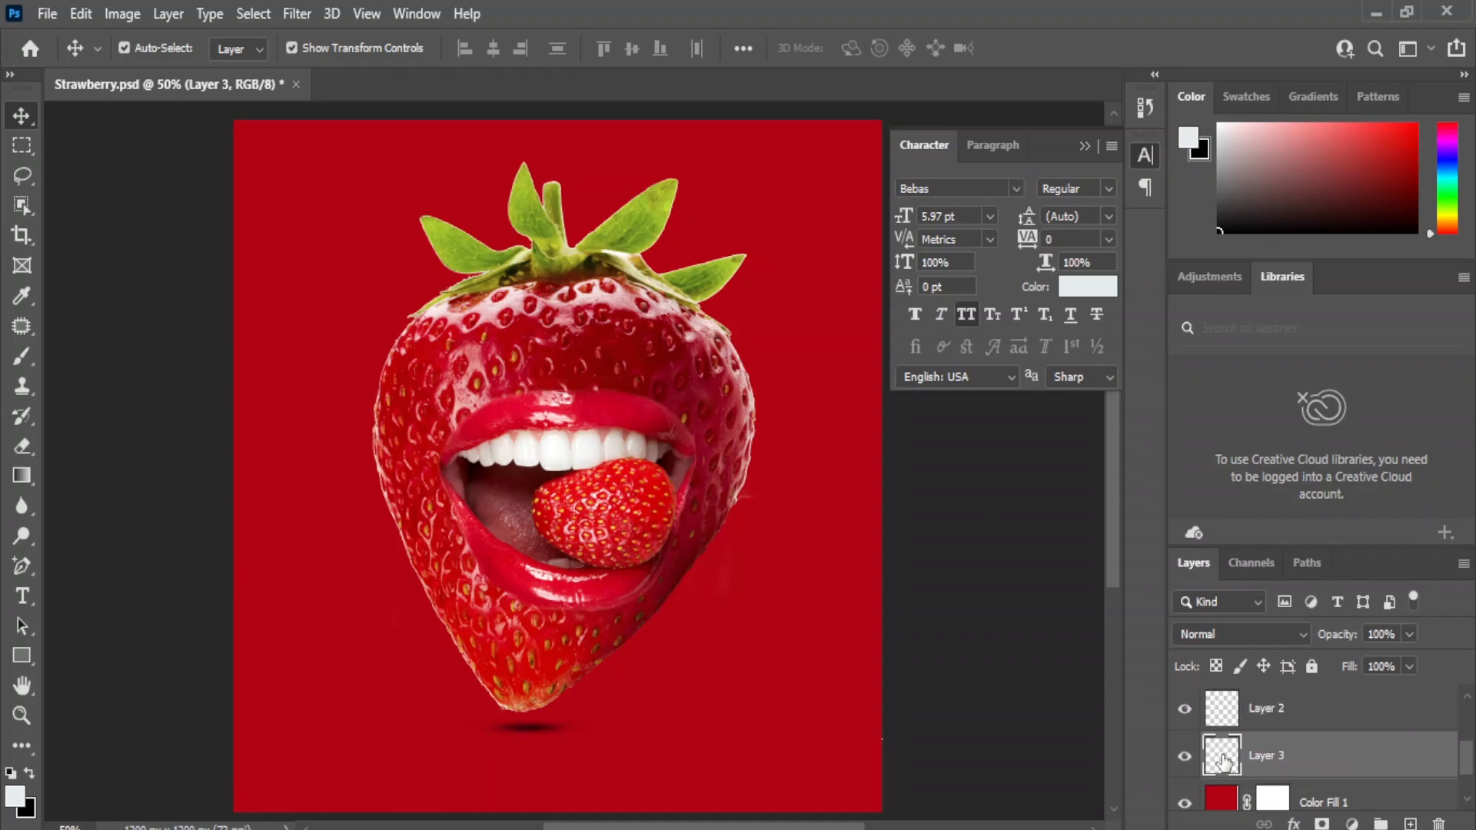
Paint one large soft light glow behind the strawberry on the new layer with an 1100 px brush.
{"action": "left_click", "coordinate": [19, 357]}
{"action": "left_click", "coordinate": [59, 361]}
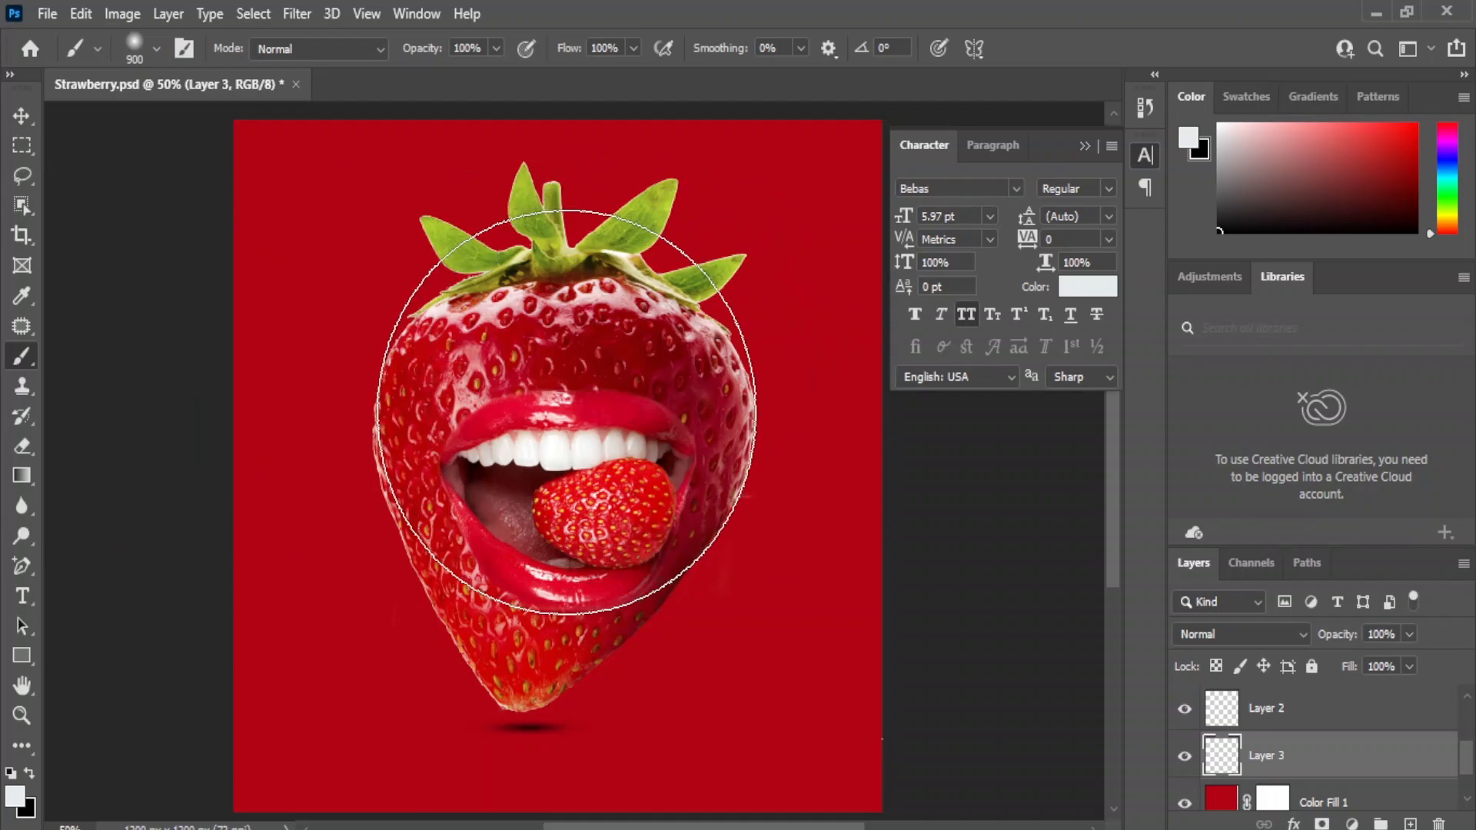
{"action": "key", "text": "bracketright"}
{"action": "key", "text": "bracketright"}
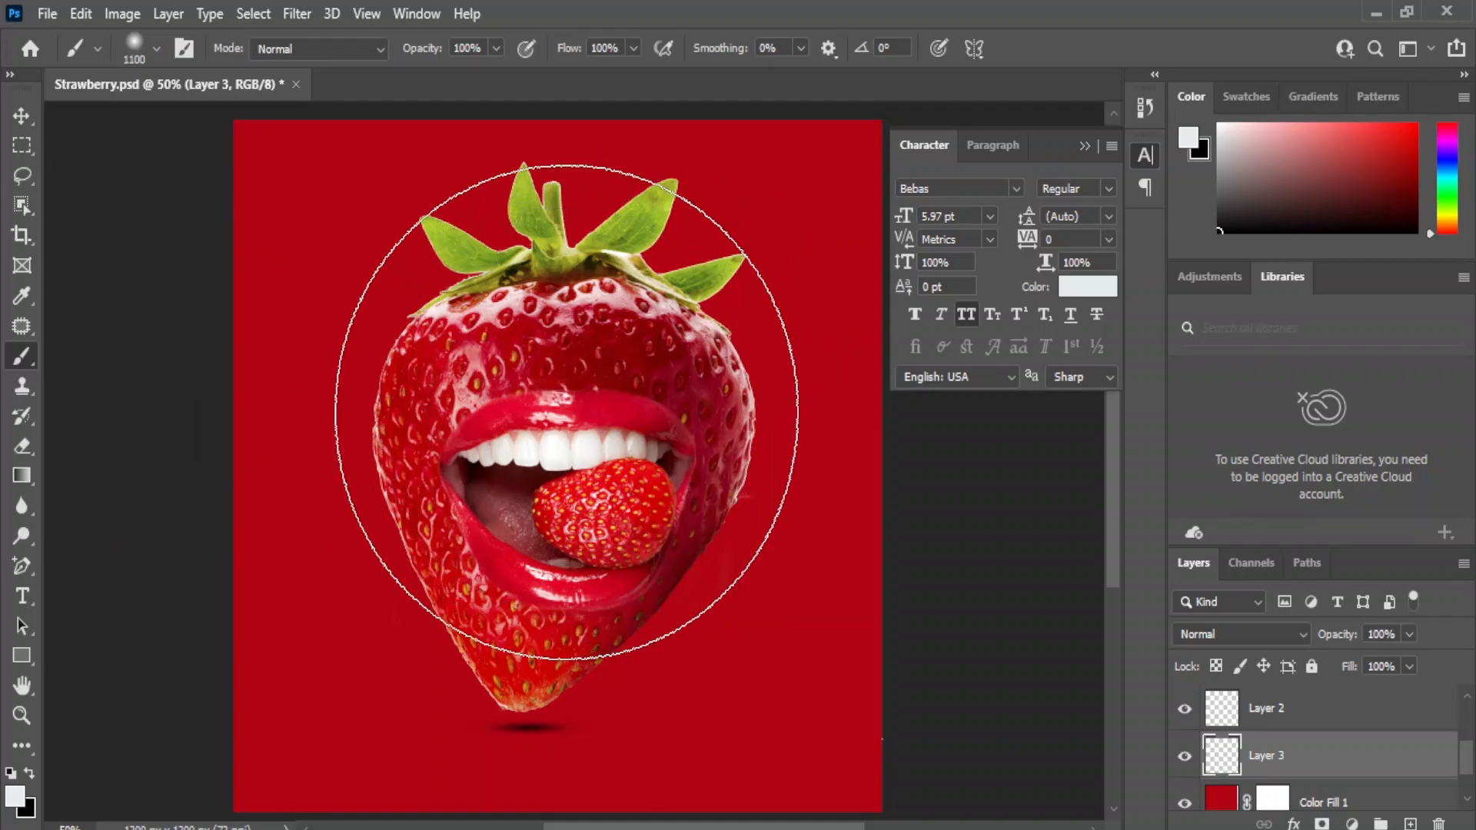
{"action": "left_click", "coordinate": [556, 474]}
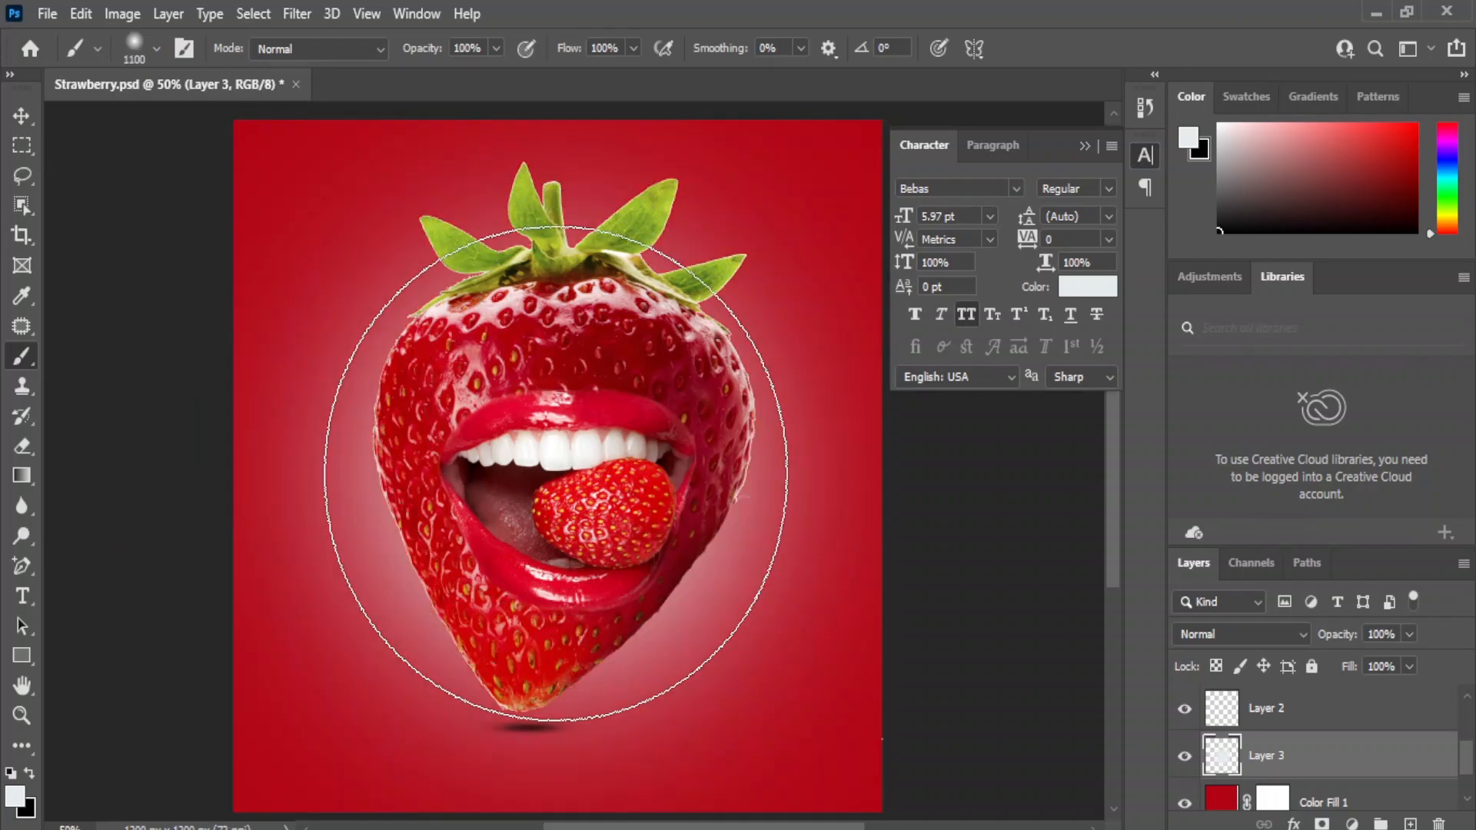
{"action": "left_click", "coordinate": [22, 115]}
{"action": "left_click", "coordinate": [966, 517]}
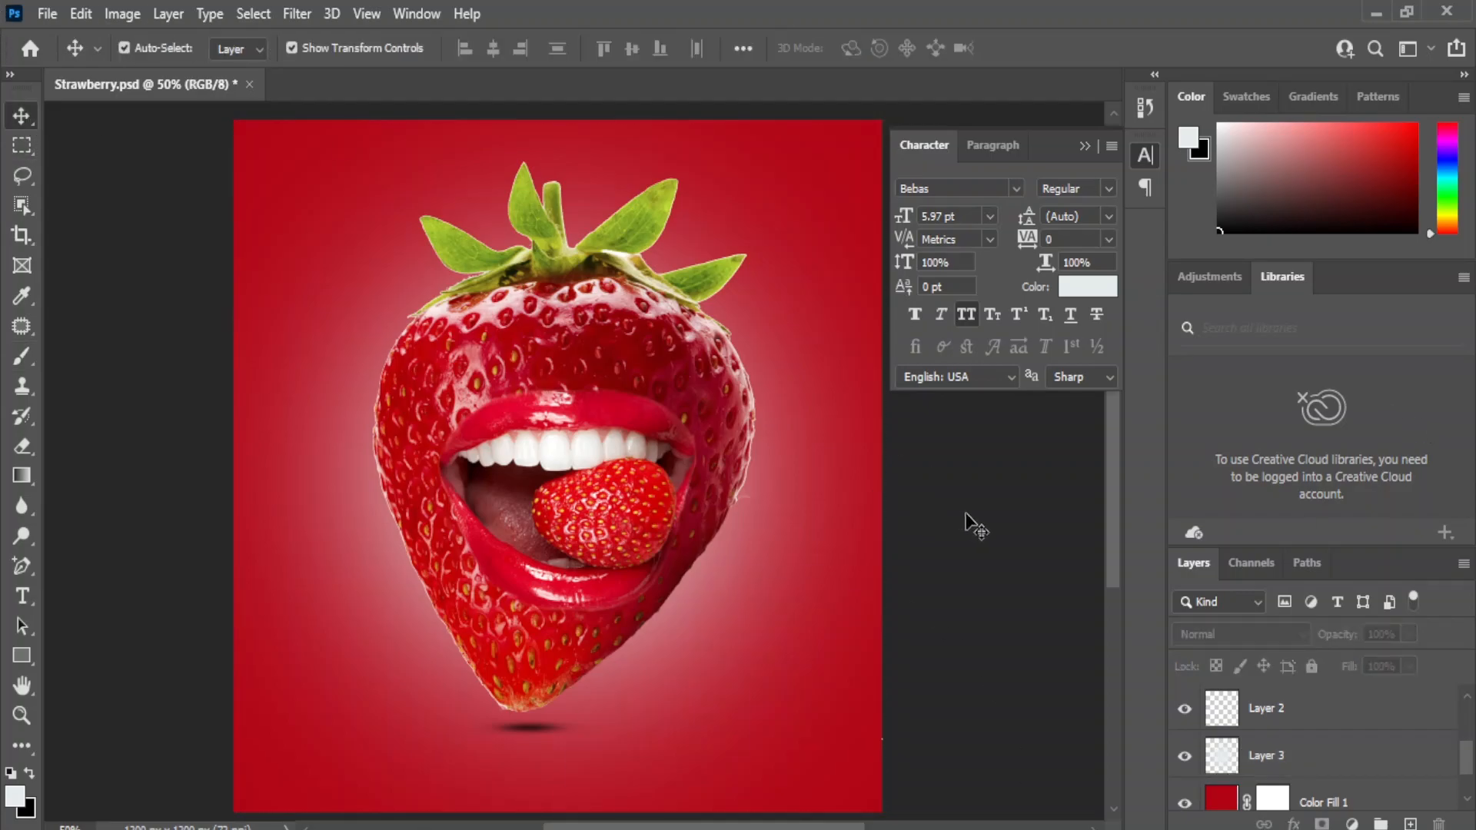
{"action": "key", "text": "ctrl+plus"}
{"action": "key", "text": "ctrl+minus"}
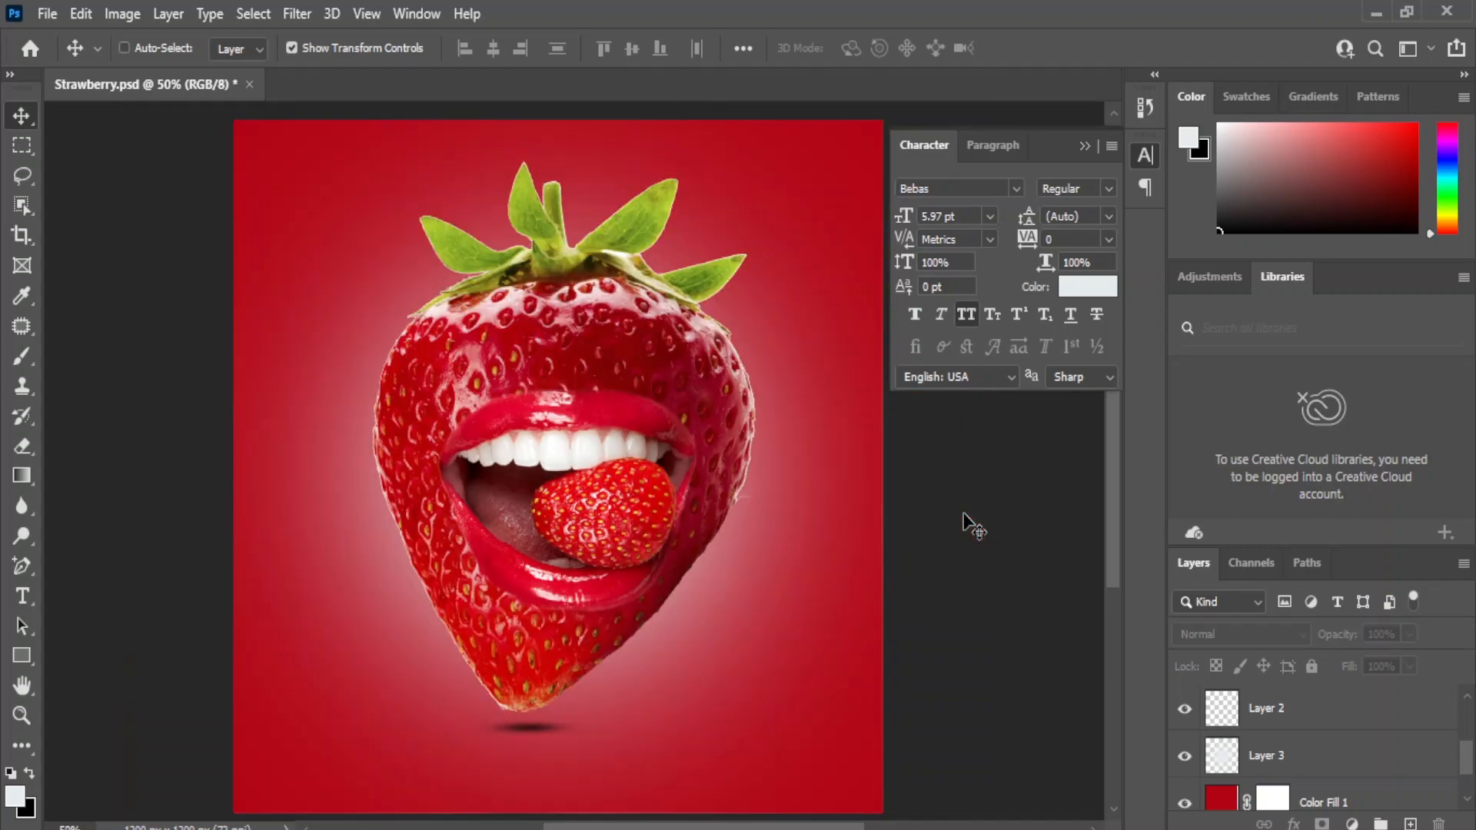
{"action": "key", "text": "ctrl+plus"}
{"action": "key", "text": "ctrl+minus"}
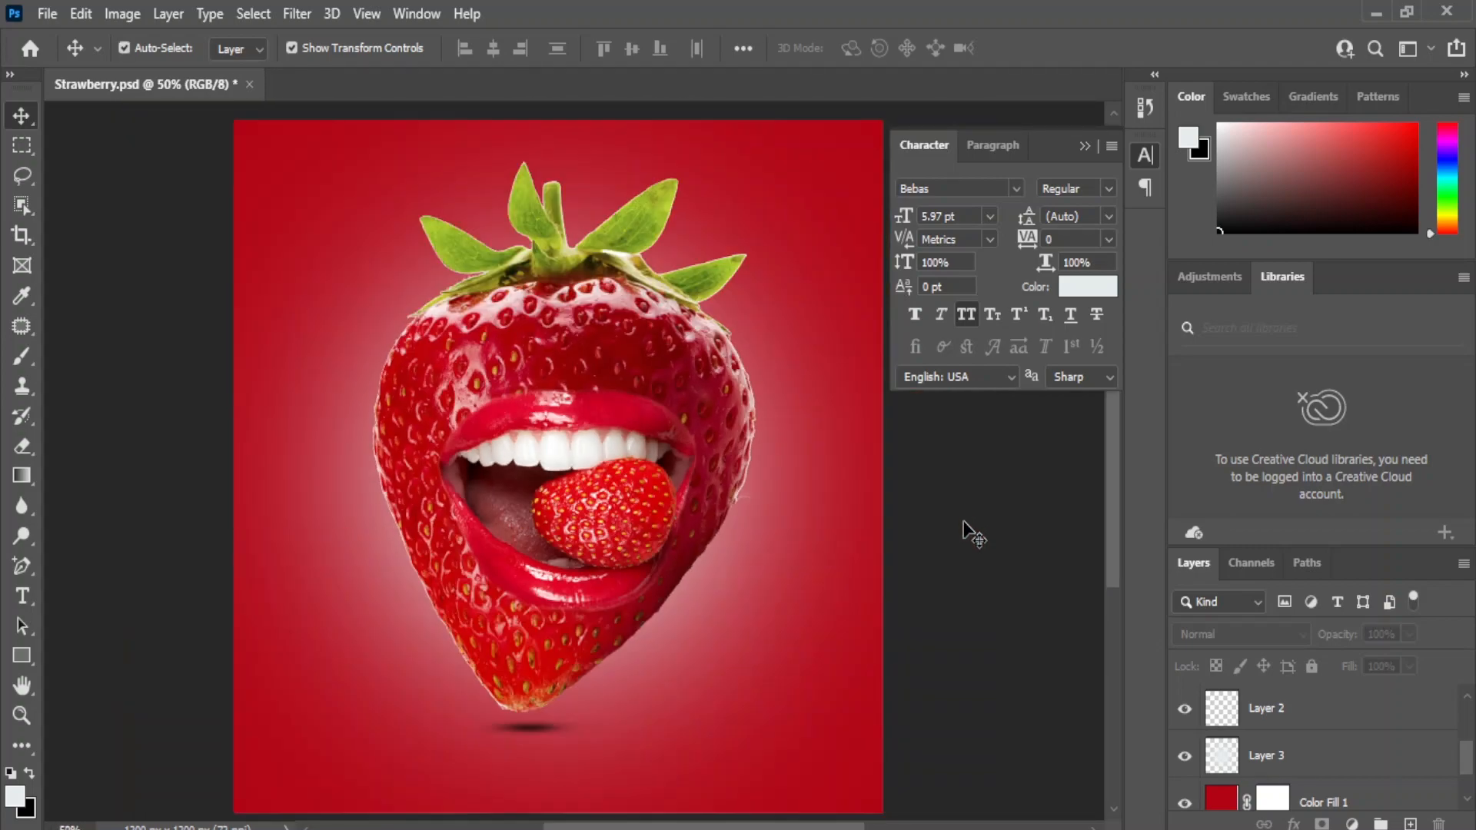